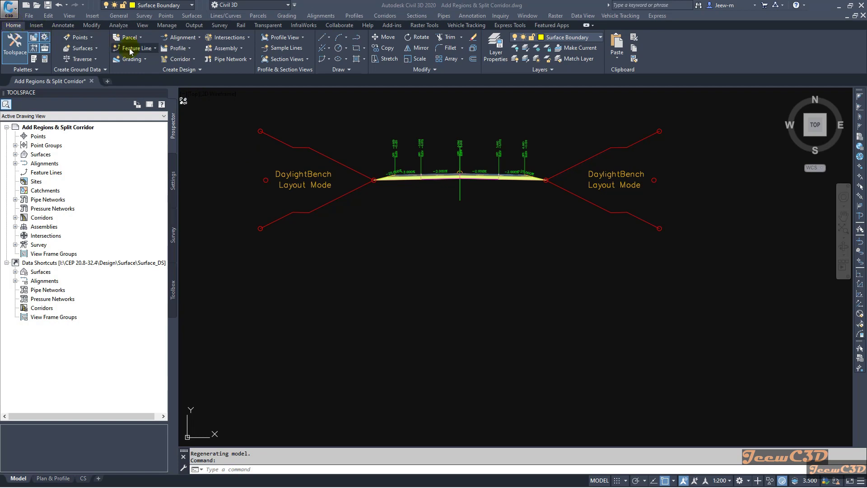
- Create an undivided crowned road assembly named Assembly 2 and place its baseline below the existing assembly
left_click(227, 50)
left_click(234, 63)
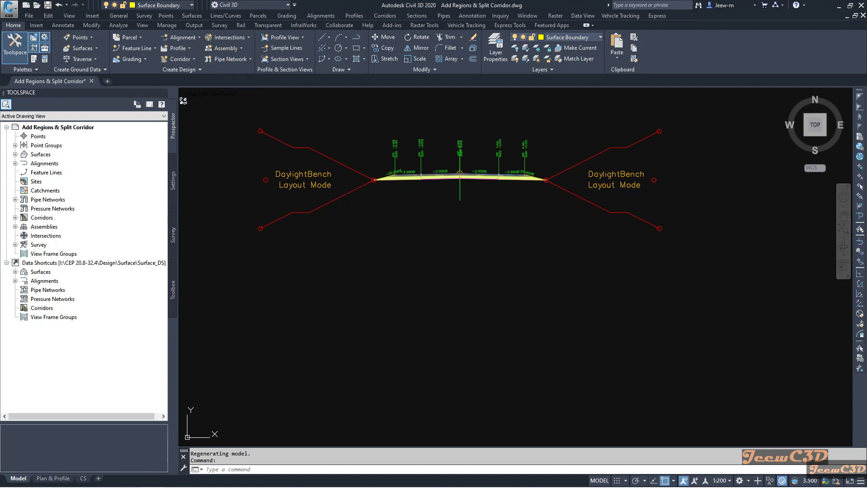
left_click(420, 185)
key("BackSpace")
type("2")
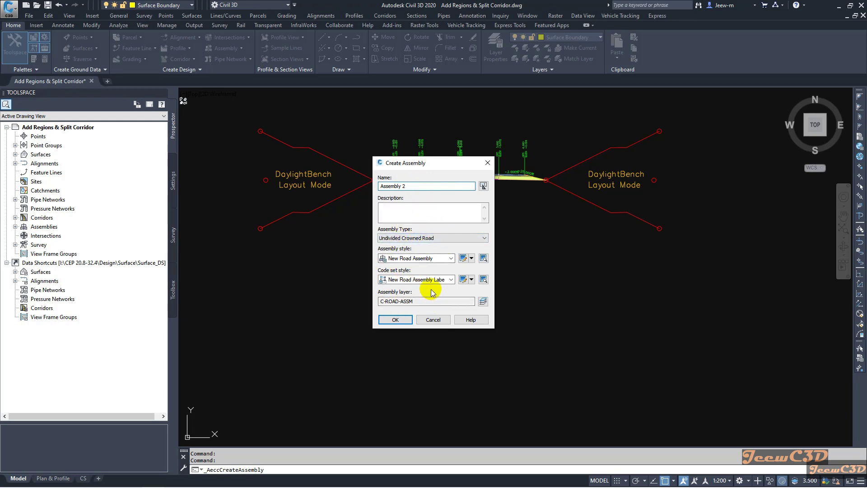
left_click(404, 319)
scroll(451, 287, "down", 2)
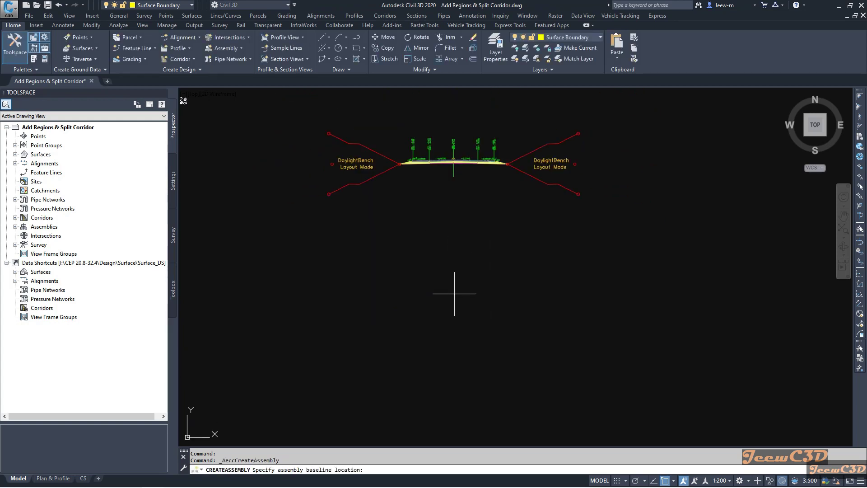
left_click(454, 293)
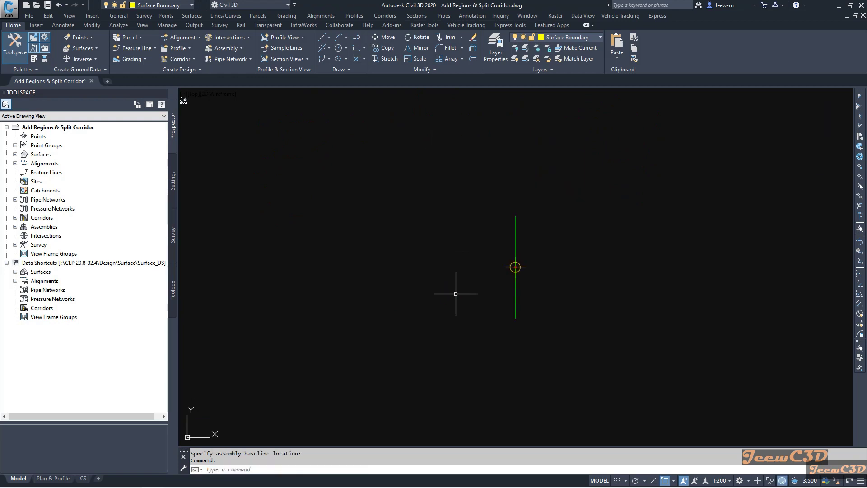
- Copy the right-side lane, shoulder and daylight subassemblies of the existing assembly to the marker point of Assembly 2
scroll(455, 293, "down", 5)
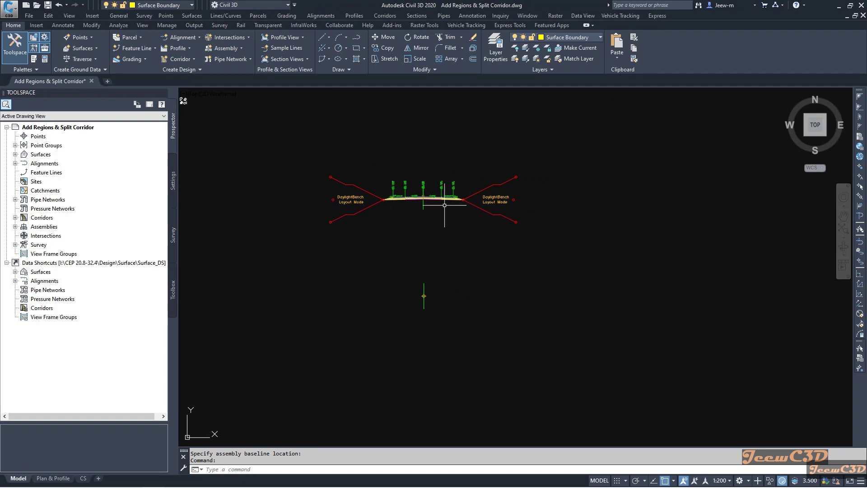
scroll(446, 205, "up", 5)
middle_click_drag(444, 198, 455, 243)
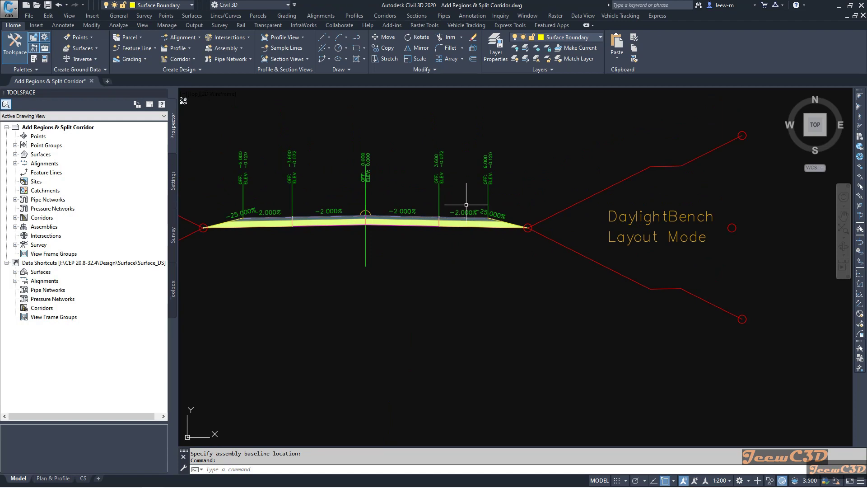
scroll(287, 205, "down", 4)
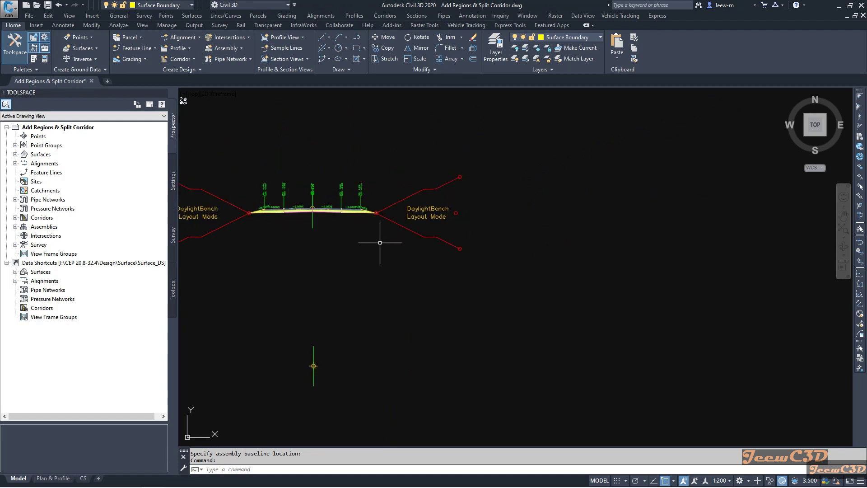
middle_click_drag(382, 242, 377, 223)
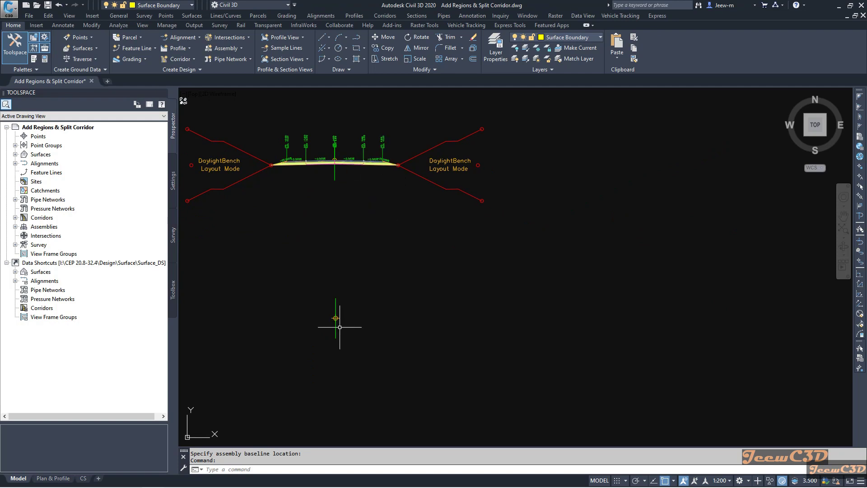
left_click(423, 204)
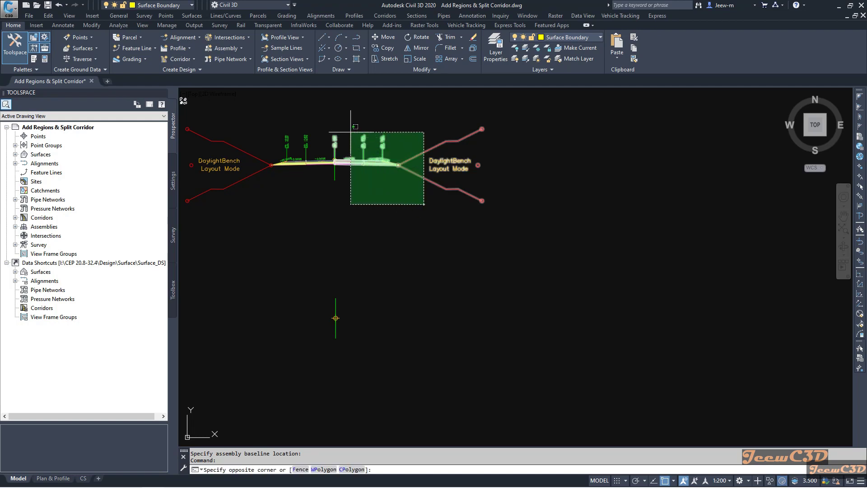
left_click(348, 126)
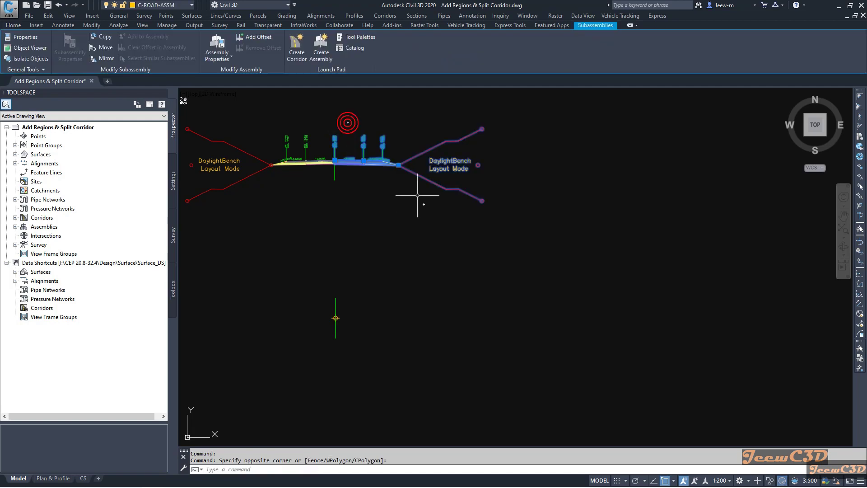
left_click(432, 202)
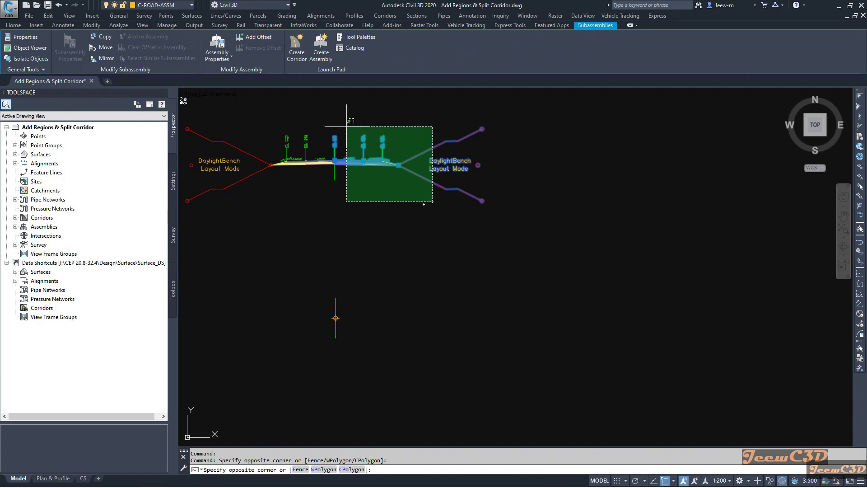
left_click(343, 121)
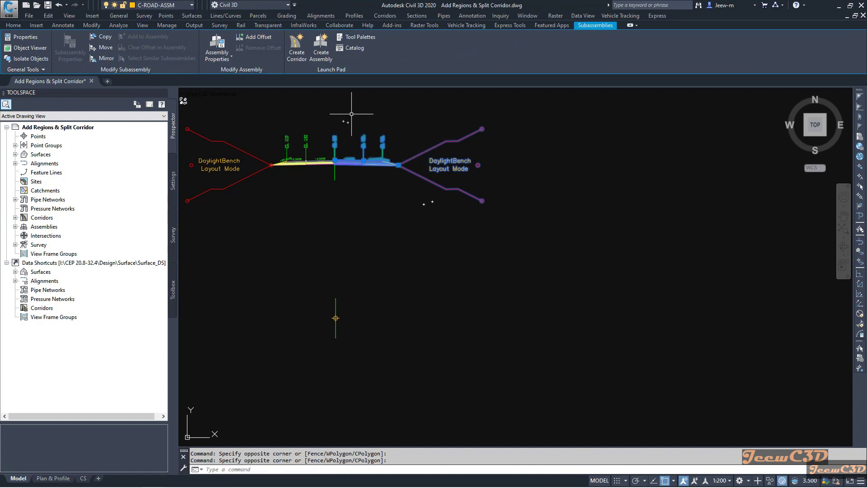
left_click(103, 37)
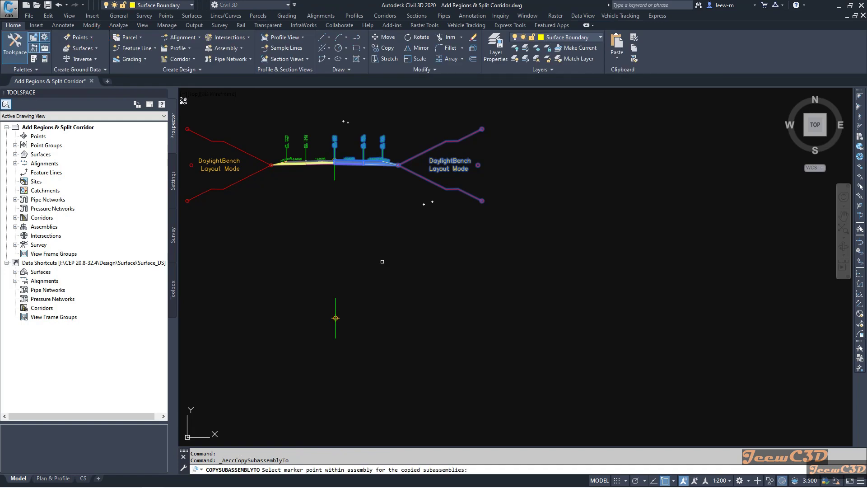
left_click(335, 318)
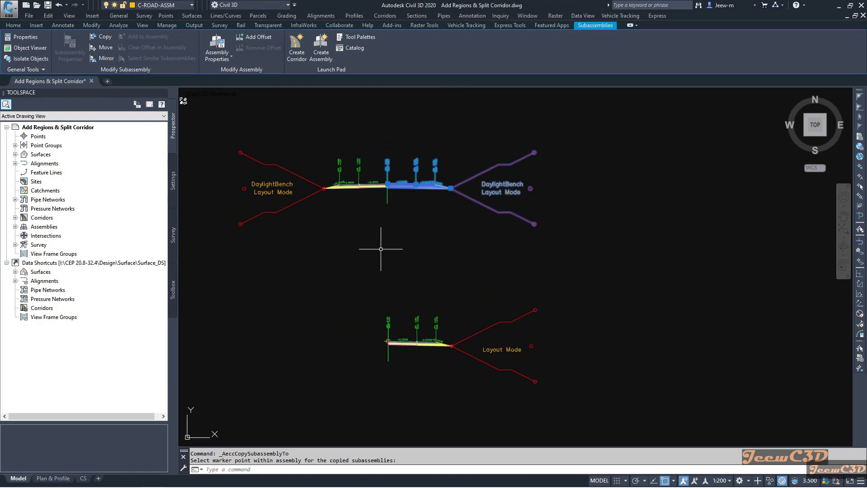
key("Escape")
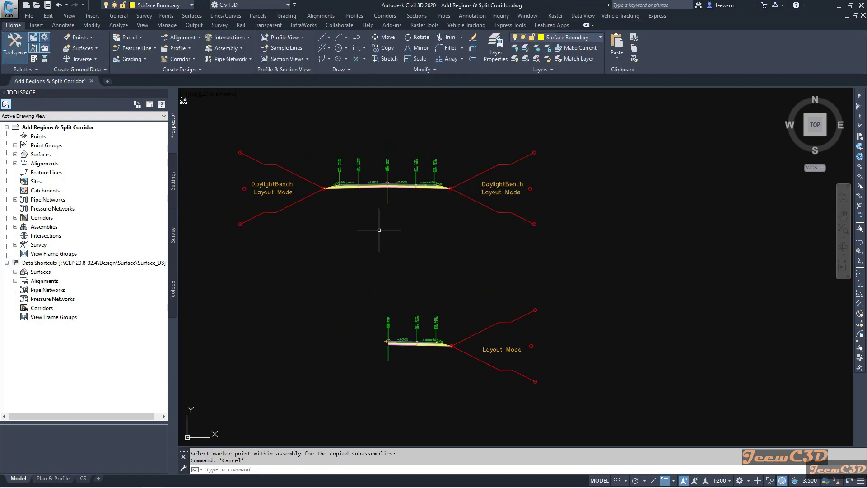
- Copy the left-side subassemblies of the original assembly to the marker point of Assembly 2
left_click(375, 198)
left_click(279, 152)
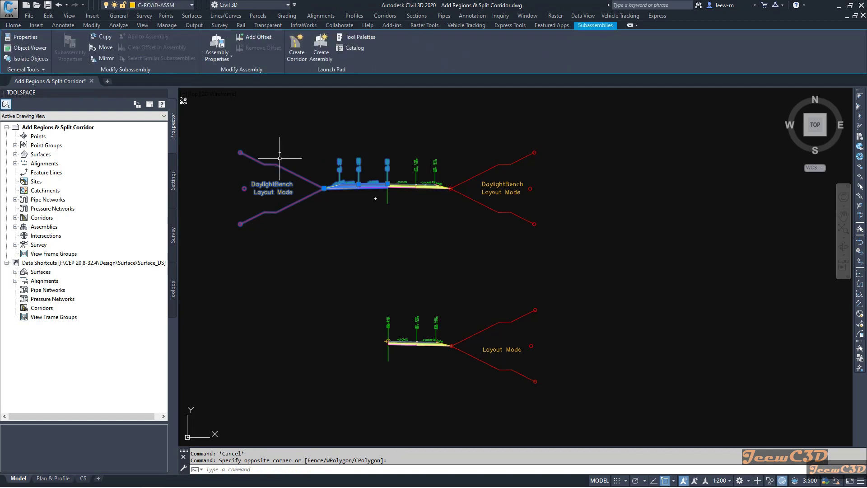
left_click(103, 36)
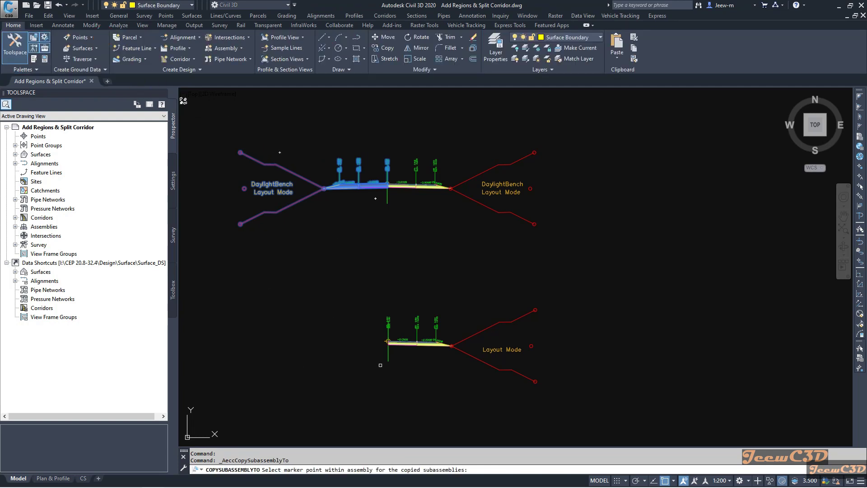
left_click(388, 341)
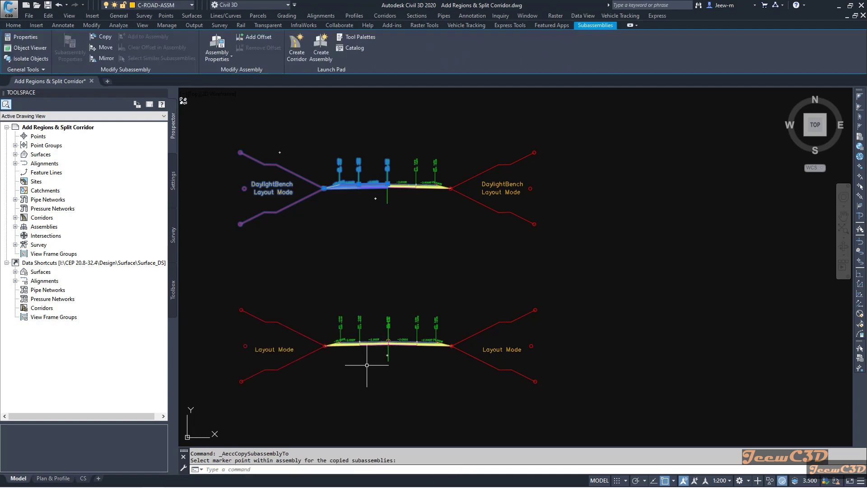
key("Escape")
- Set the shoulder width of both the left and right shoulder subassemblies in Assembly 2 to 3 m
scroll(350, 362, "up", 3)
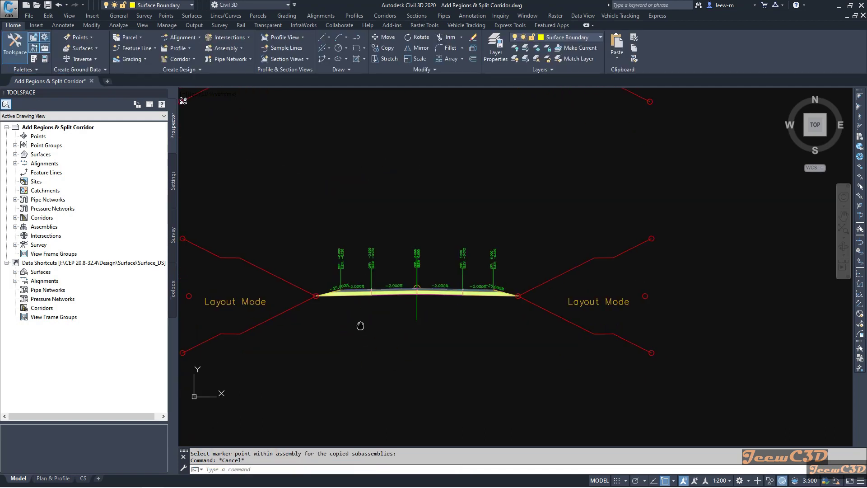
left_click(356, 291)
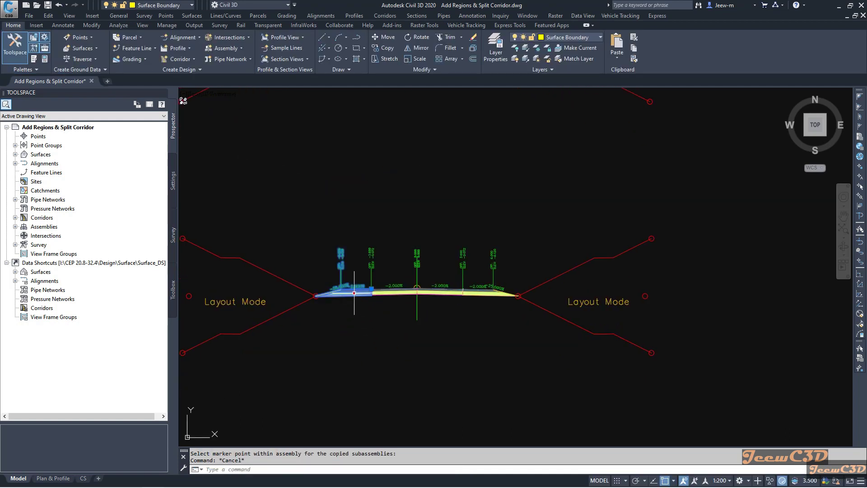
left_click(490, 295)
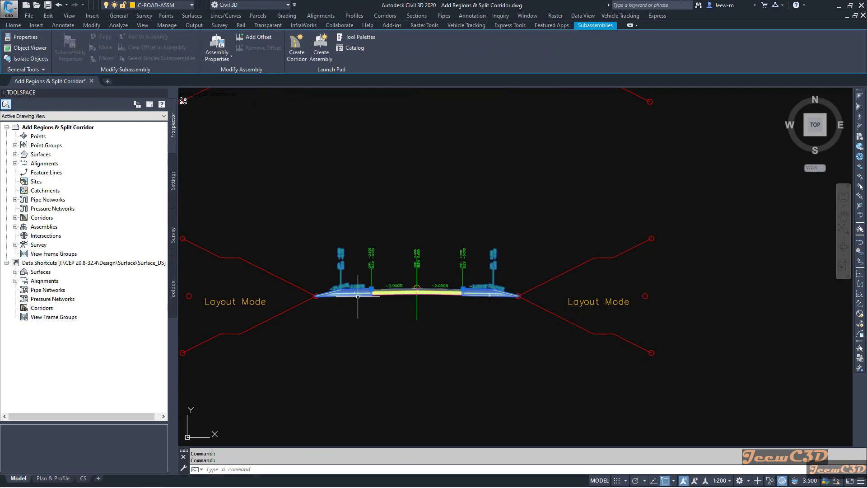
right_click(388, 164)
left_click(414, 232)
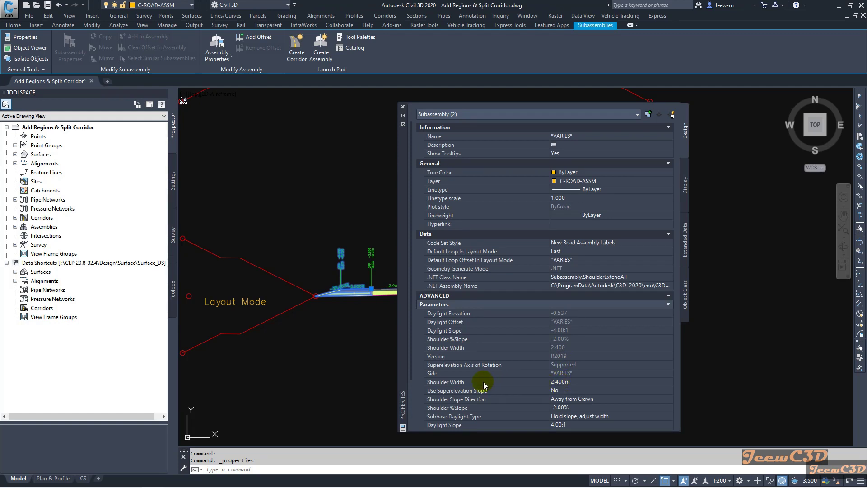
left_click(563, 383)
key("BackSpace")
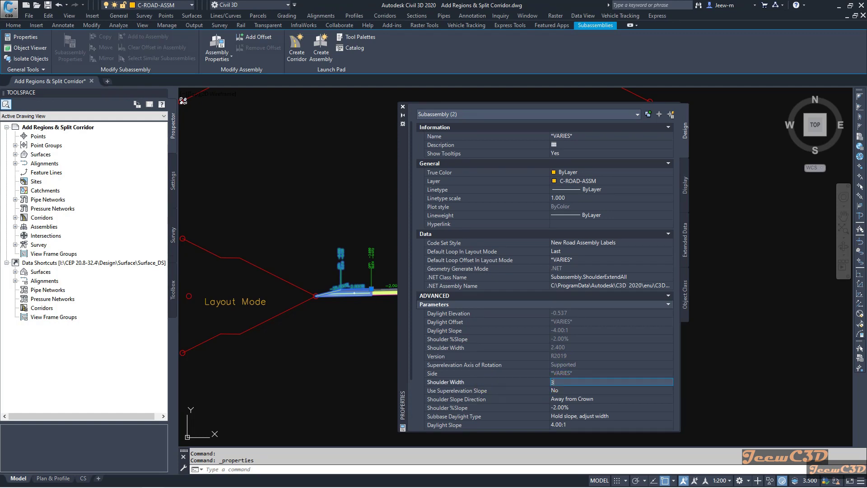
type("3")
left_click(561, 390)
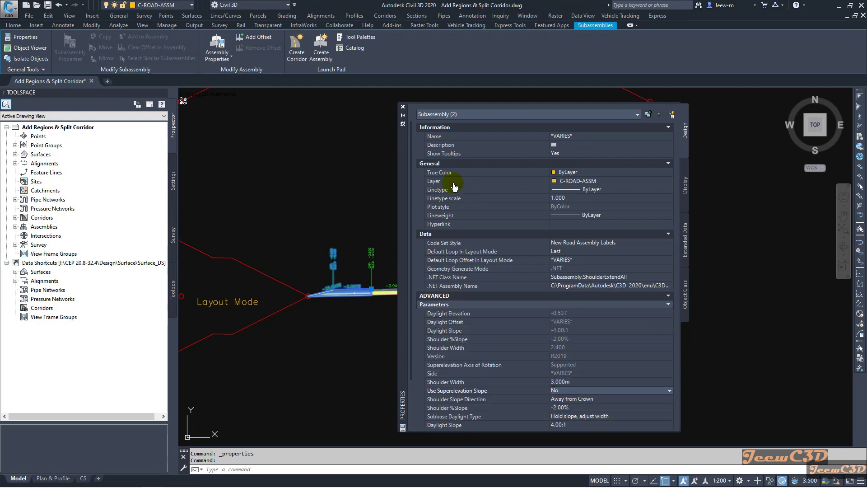
left_click(404, 109)
scroll(463, 273, "up", 5)
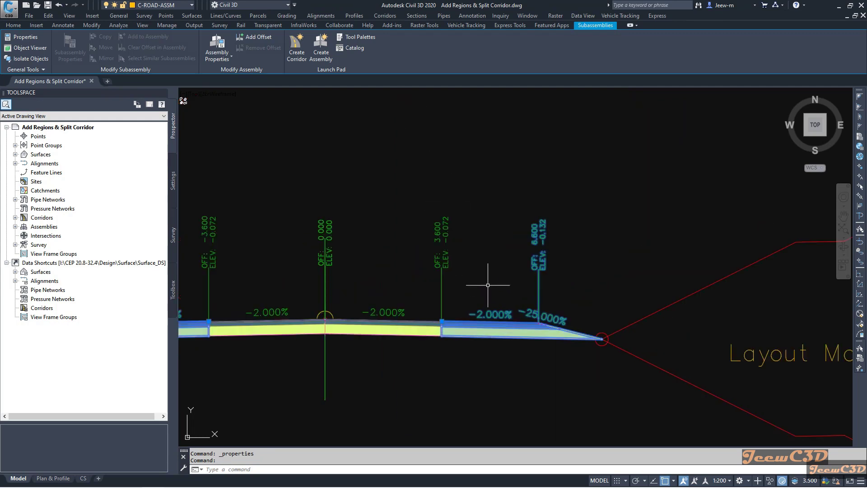
key("Escape")
- Examine the offset, elevation and slope labels across both sides of Assembly 2
middle_click_drag(502, 278, 480, 287)
scroll(232, 291, "down", 3)
middle_click_drag(232, 290, 289, 280)
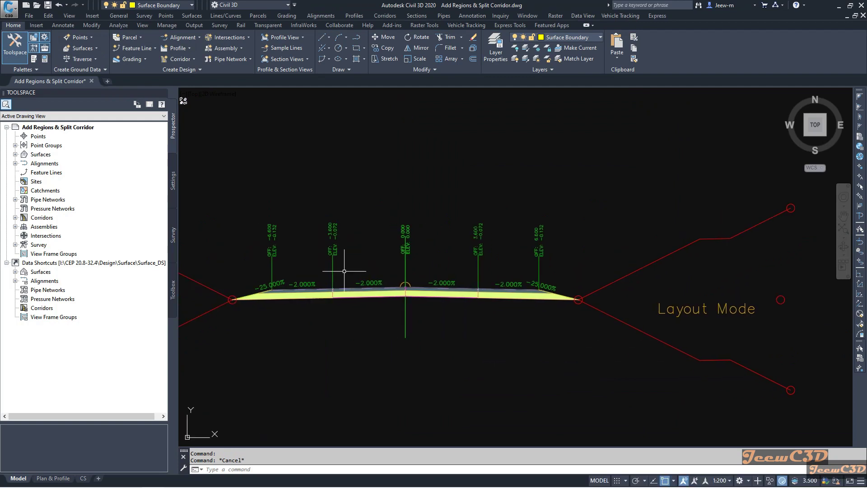
scroll(296, 251, "up", 4)
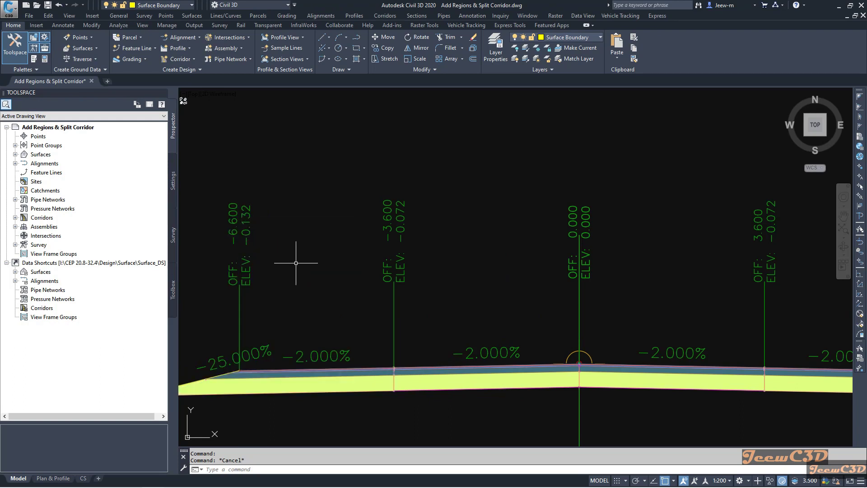
scroll(606, 302, "down", 3)
scroll(567, 298, "up", 3)
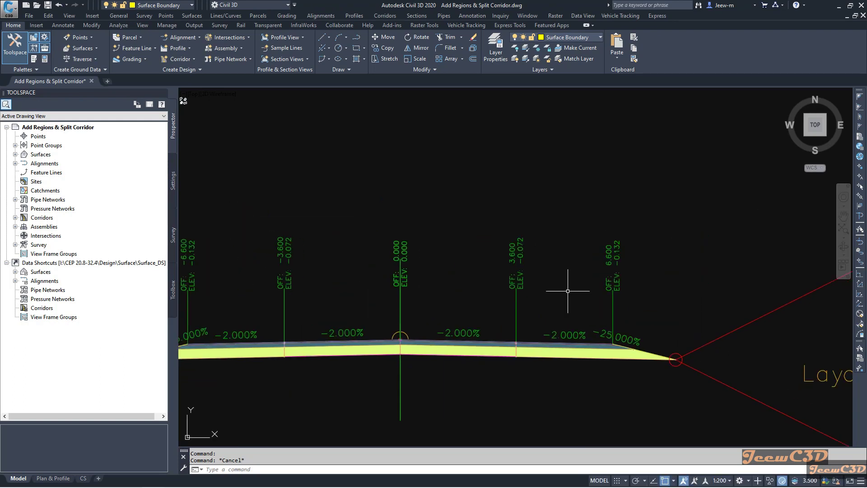
scroll(588, 281, "down", 2)
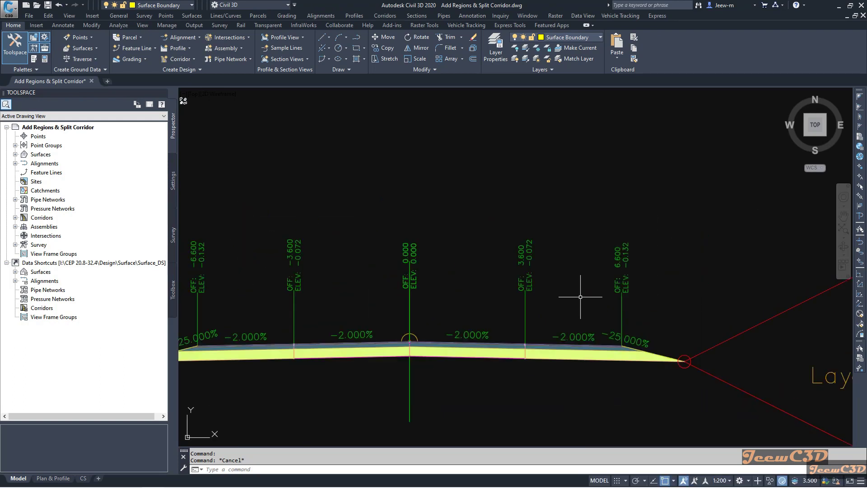
middle_click_drag(581, 290, 596, 257)
- Examine how far the sample corridor extends along the road alignment and where its modelled section ends
scroll(497, 293, "down", 8)
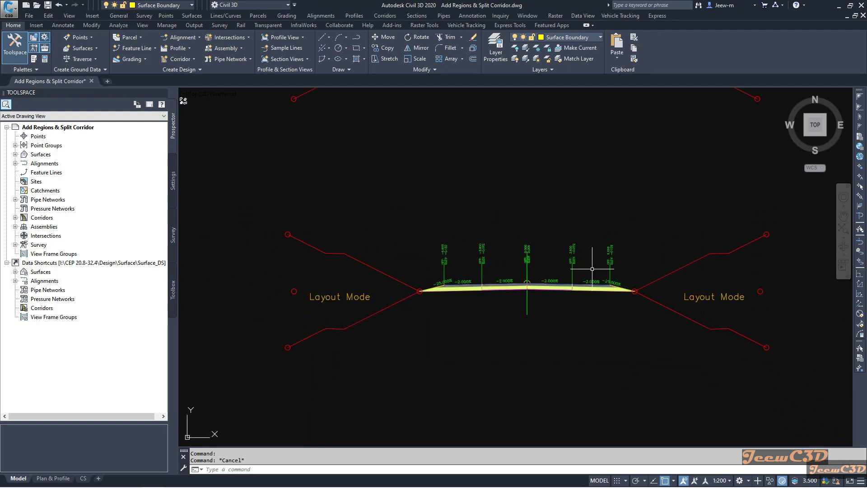
scroll(497, 294, "down", 2)
middle_click_drag(414, 302, 329, 332)
scroll(360, 329, "up", 2)
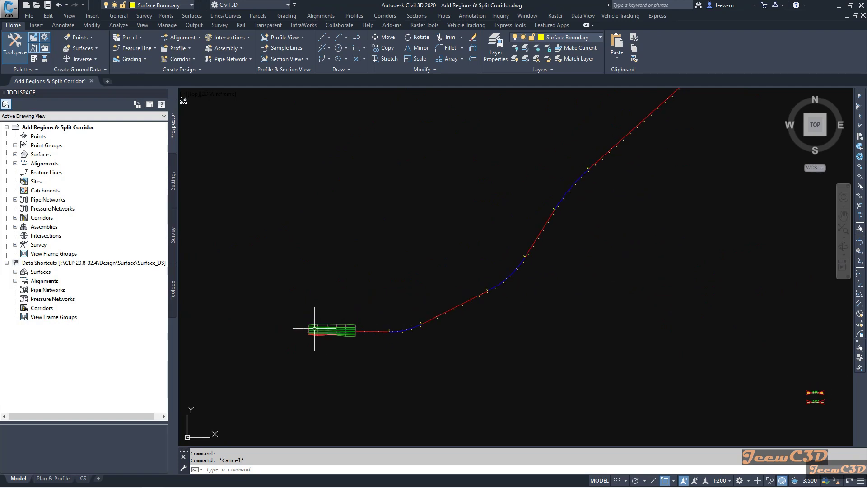
scroll(362, 334, "down", 2)
scroll(365, 337, "up", 5)
scroll(360, 322, "up", 3)
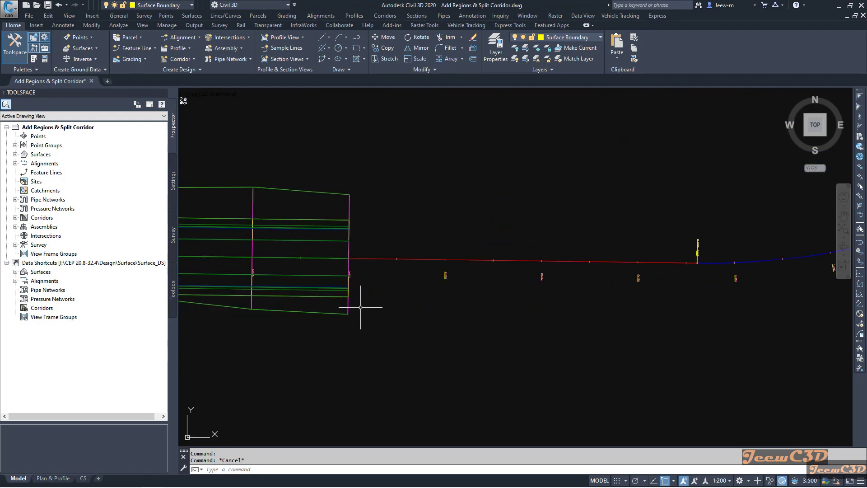
scroll(368, 325, "down", 4)
scroll(476, 346, "up", 4)
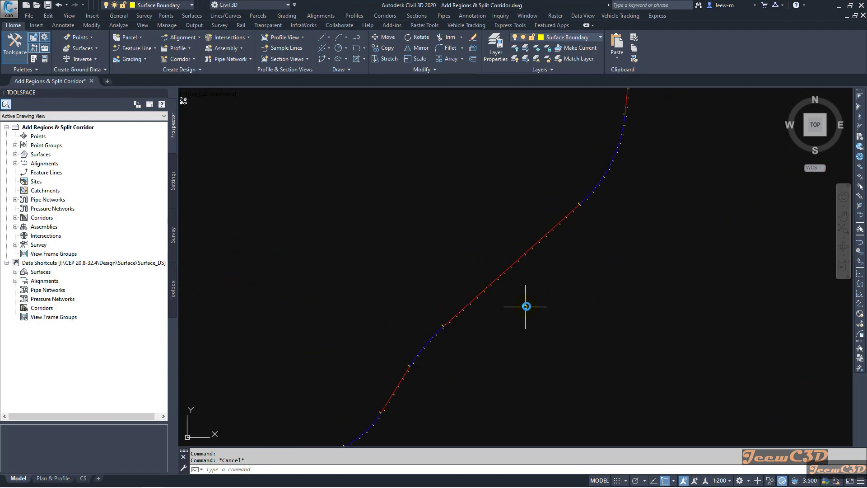
scroll(478, 343, "down", 4)
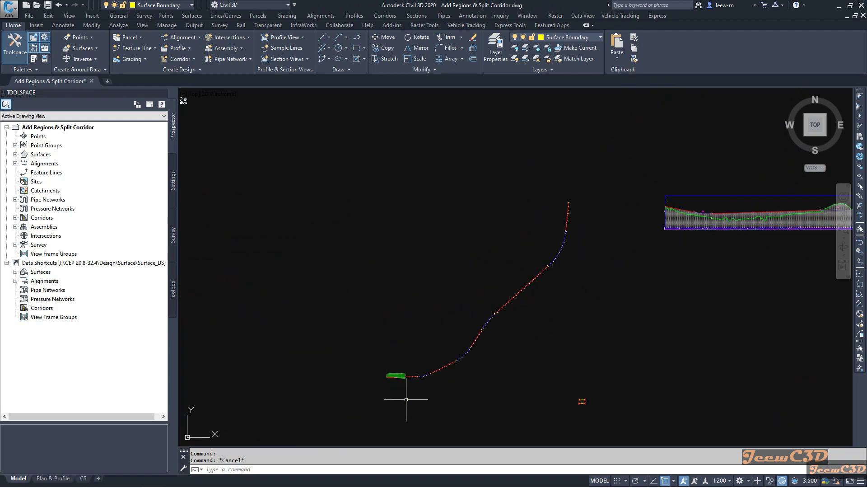
scroll(397, 377, "up", 8)
- Insert a new region using Assembly 1 after the existing region in the sample corridor's parameters
left_click(358, 286)
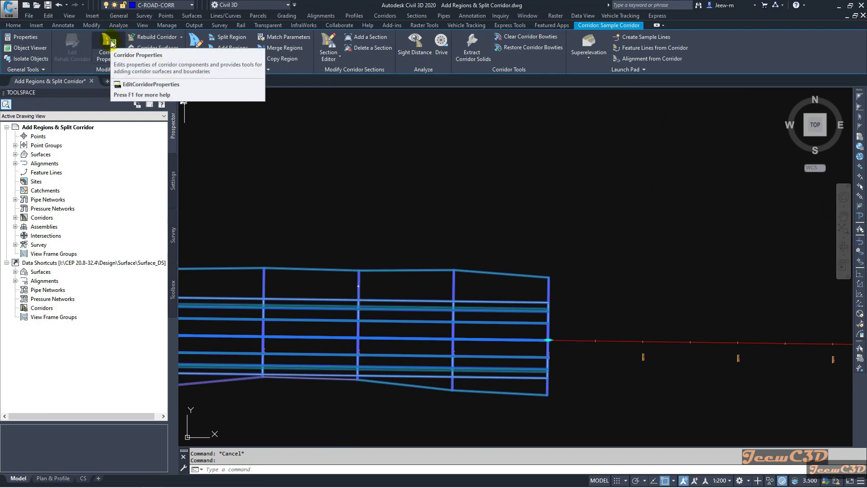
left_click(111, 44)
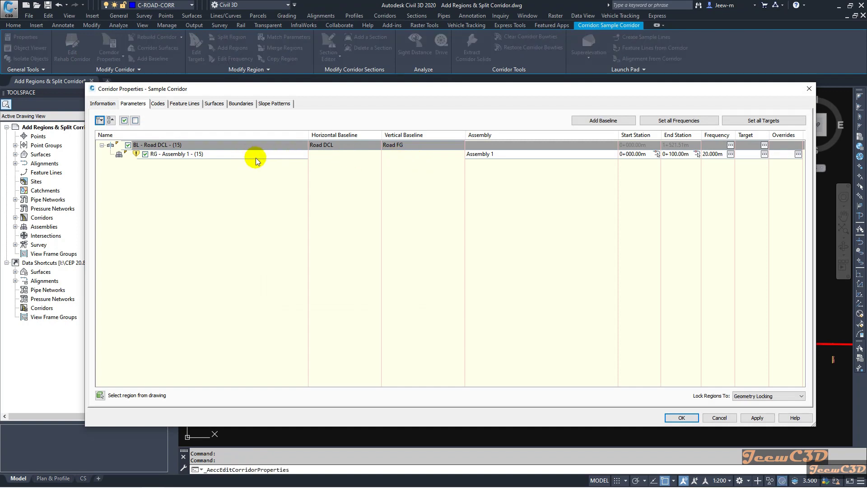
left_click(331, 157)
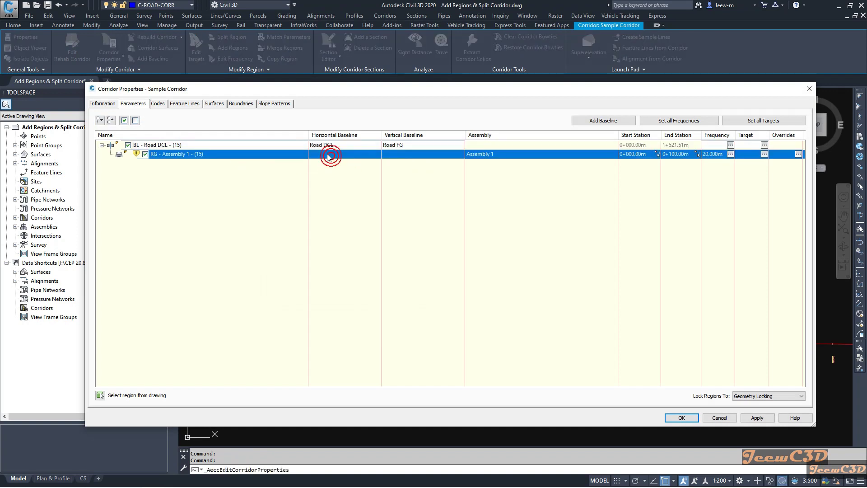
right_click(334, 158)
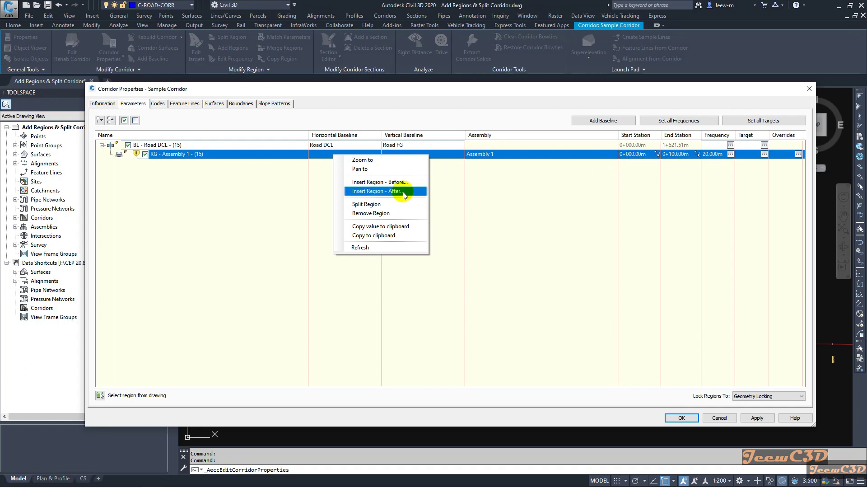
left_click(377, 191)
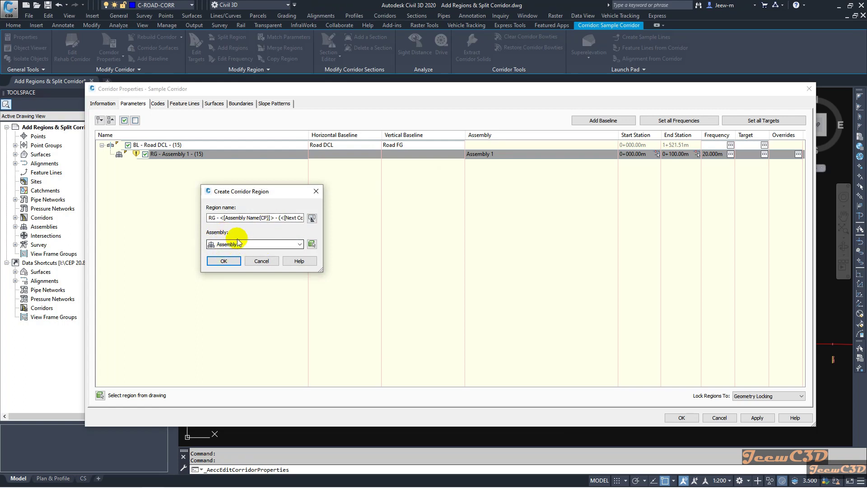
left_click(221, 261)
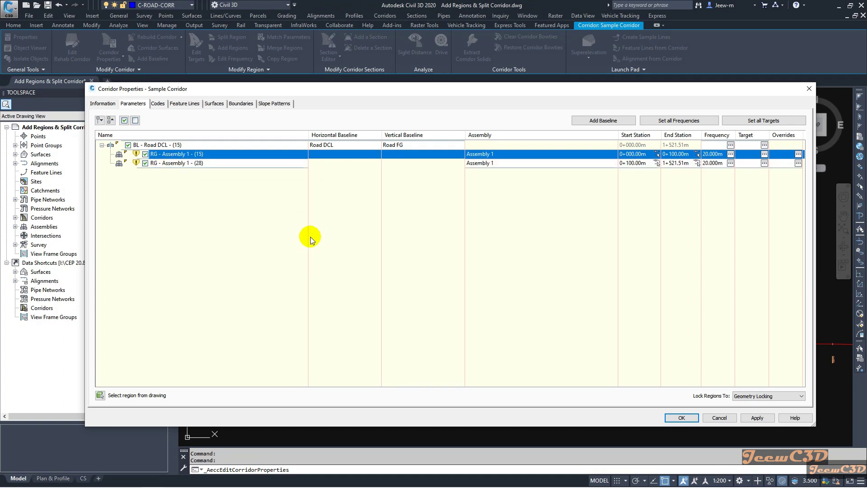
- Set EG as the target surface for both daylight subassemblies of the new region and rebuild the corridor
left_click(324, 164)
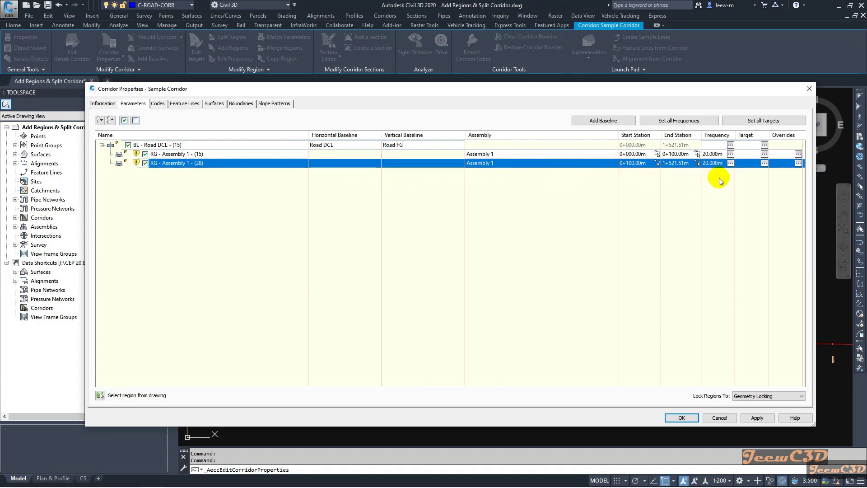
left_click(764, 163)
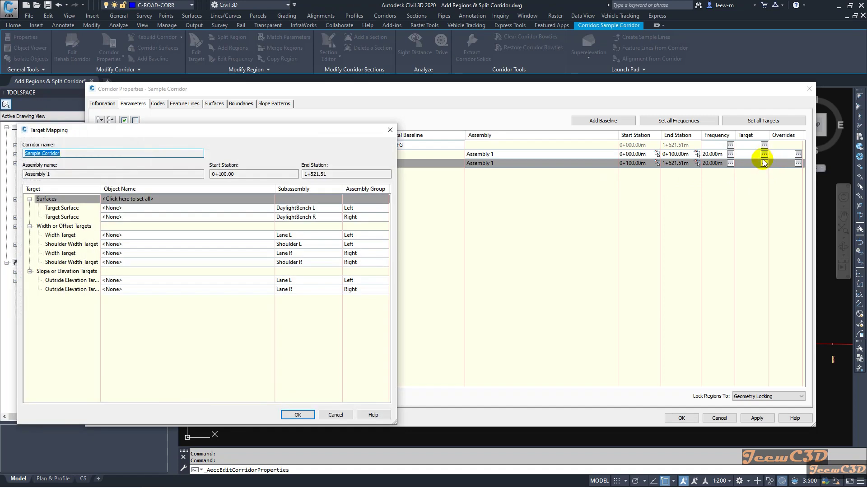
left_click(131, 199)
left_click(259, 206)
left_click(338, 285)
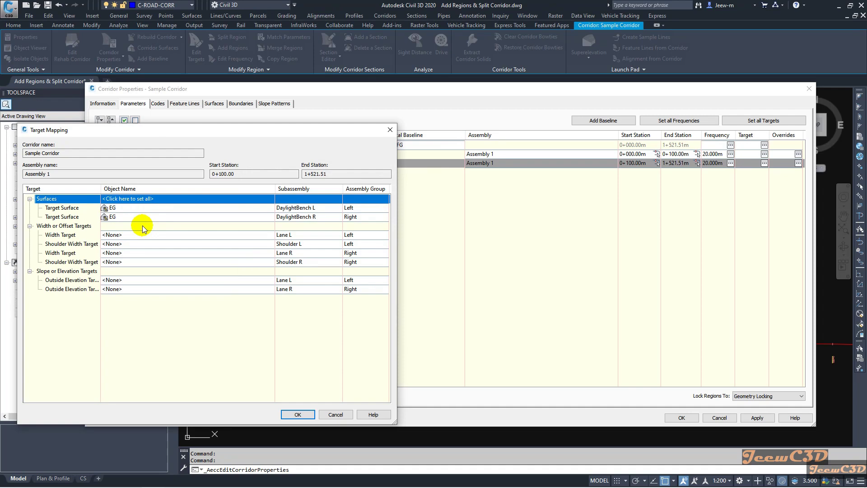
left_click(296, 414)
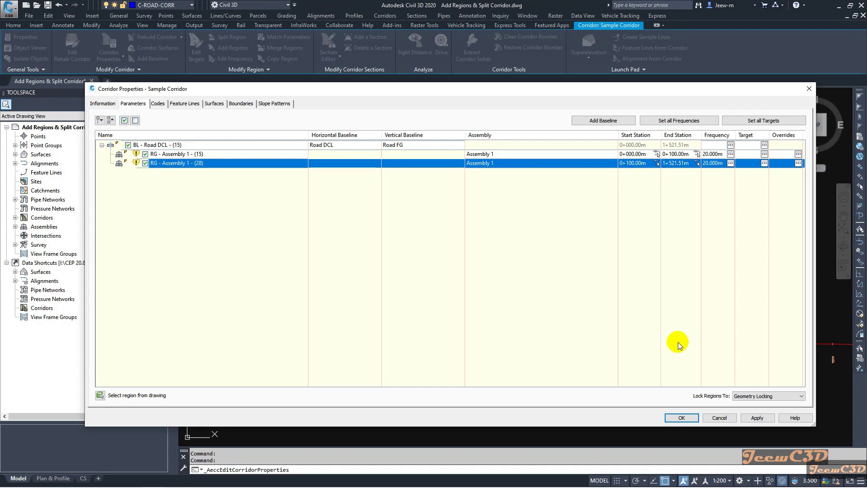
left_click(681, 417)
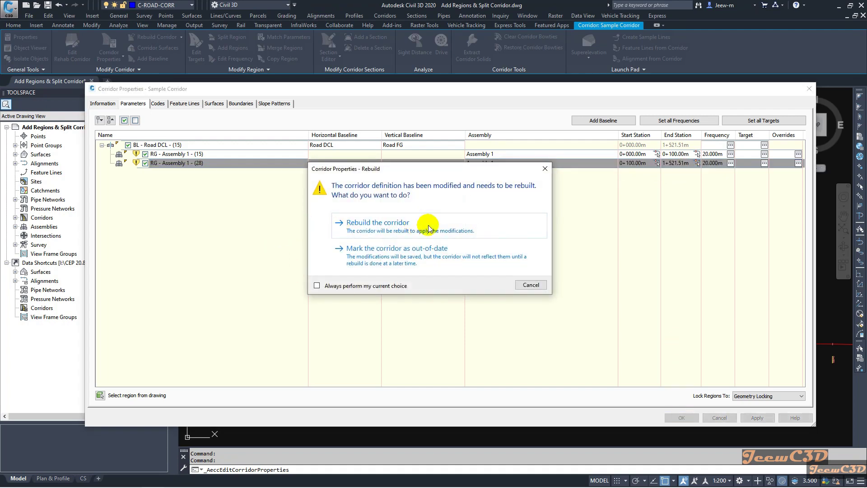
left_click(403, 227)
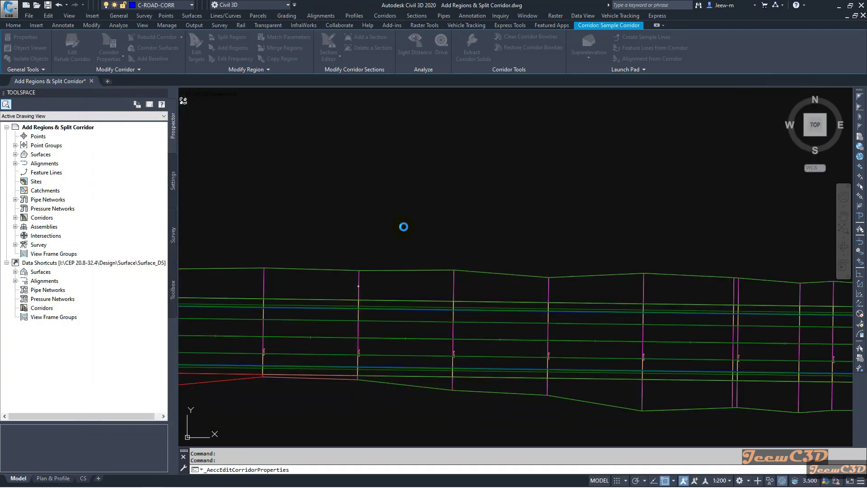
- Examine the rebuilt corridor along the full length of the road alignment
scroll(447, 271, "down", 5)
middle_click_drag(447, 271, 404, 321)
scroll(651, 206, "down", 3)
key("Escape")
middle_click_drag(345, 367, 334, 379)
scroll(346, 386, "up", 3)
scroll(290, 406, "down", 5)
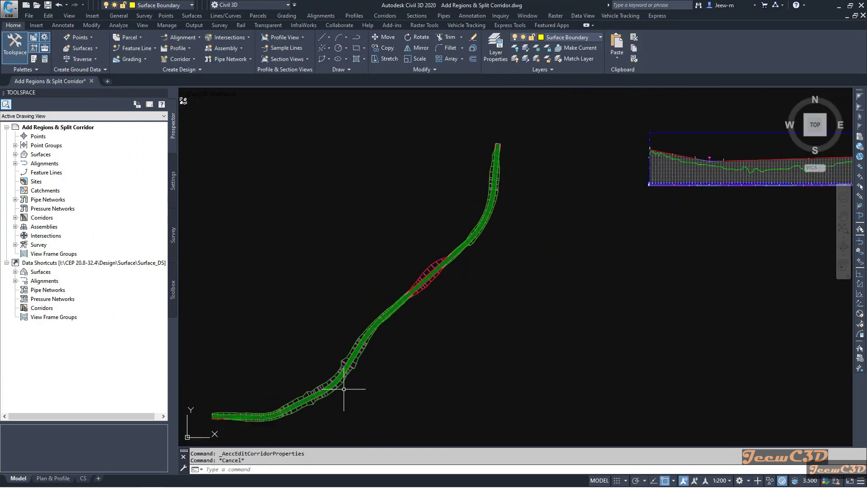
scroll(507, 256, "down", 2)
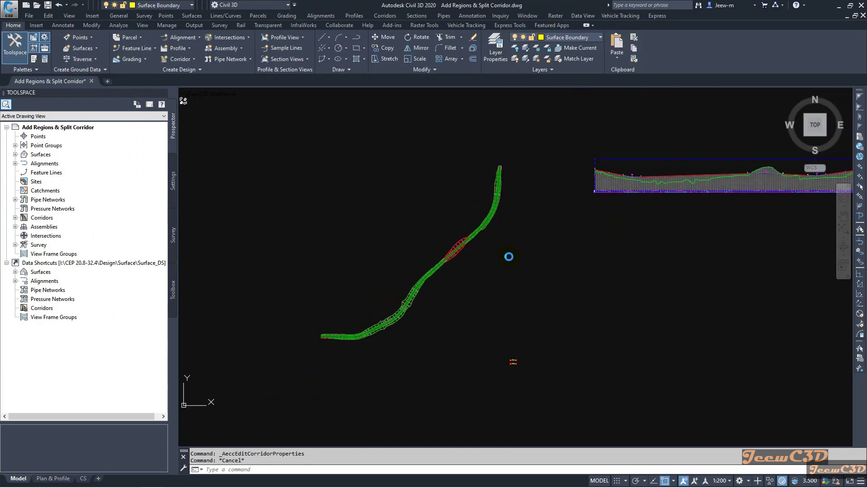
- Examine the profile view around the hill to find the stations where the deep cut starts and ends
middle_click_drag(512, 274, 343, 298)
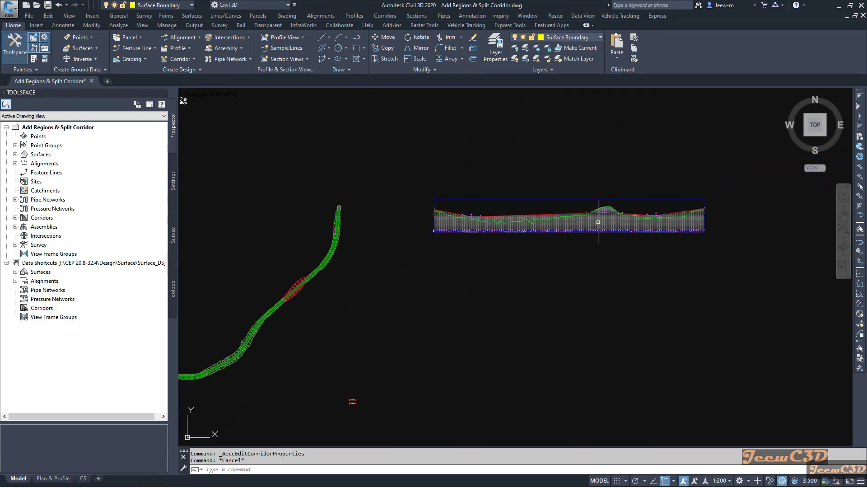
scroll(615, 200, "up", 3)
scroll(583, 226, "up", 3)
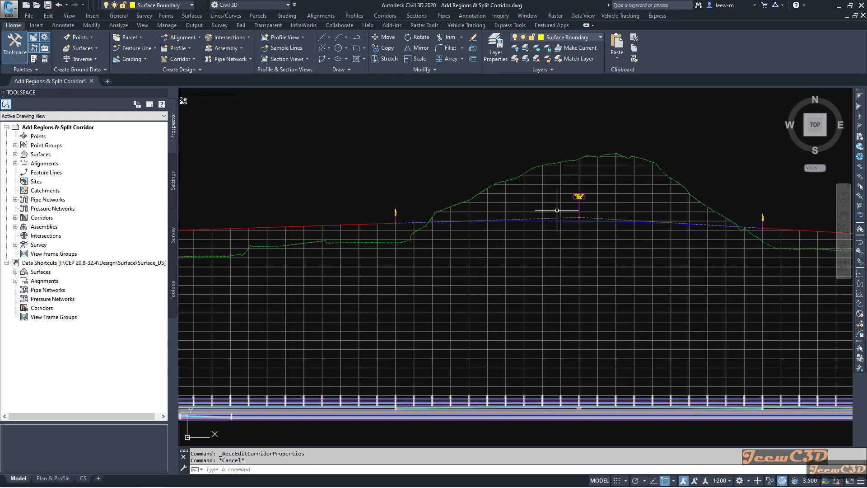
scroll(555, 222, "up", 8)
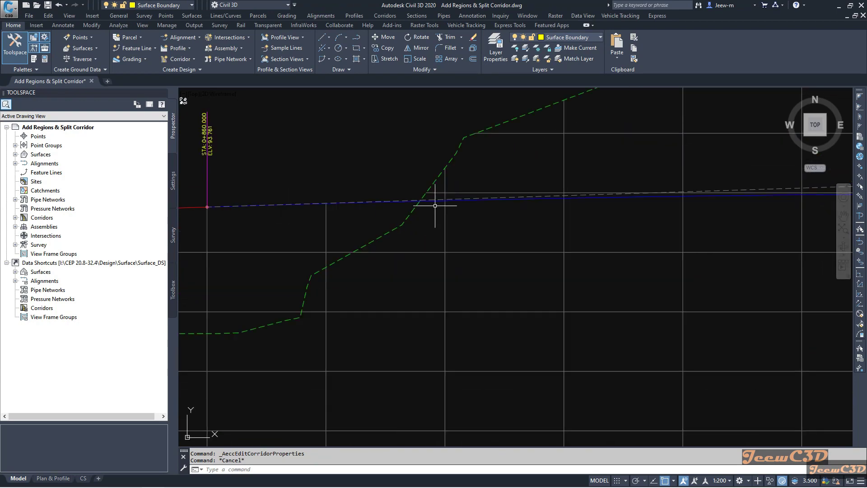
scroll(432, 224, "down", 6)
scroll(657, 242, "up", 6)
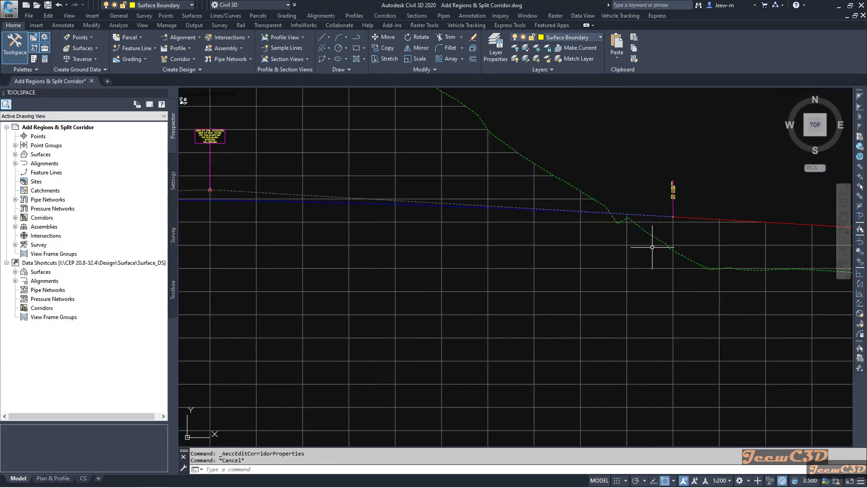
scroll(616, 221, "down", 4)
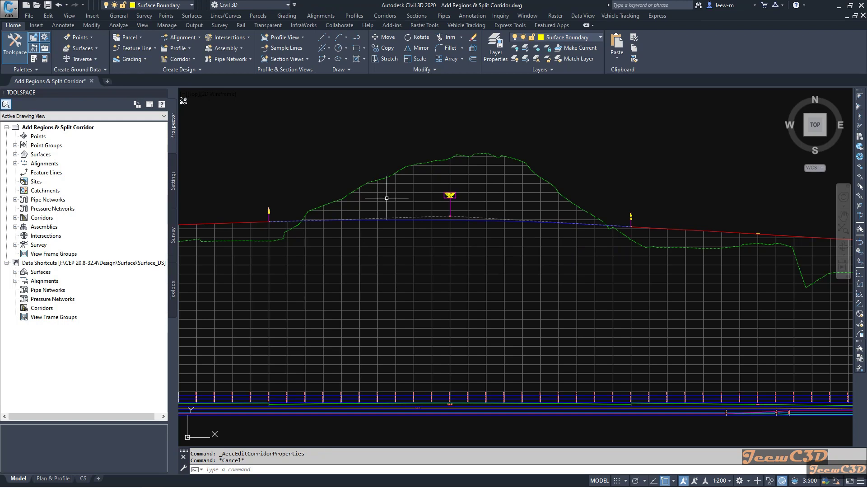
scroll(536, 226, "down", 2)
scroll(429, 242, "up", 3)
scroll(474, 187, "down", 5)
scroll(472, 277, "up", 6)
scroll(635, 259, "down", 3)
scroll(635, 258, "down", 3)
scroll(658, 280, "up", 5)
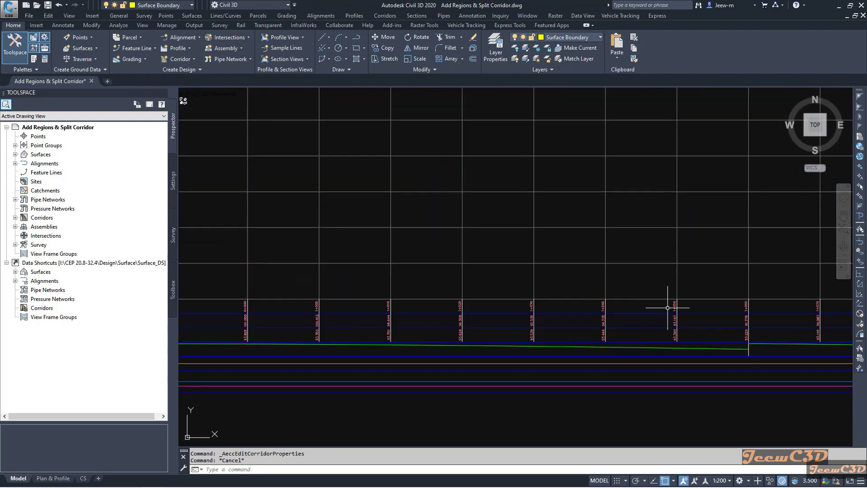
scroll(667, 308, "up", 4)
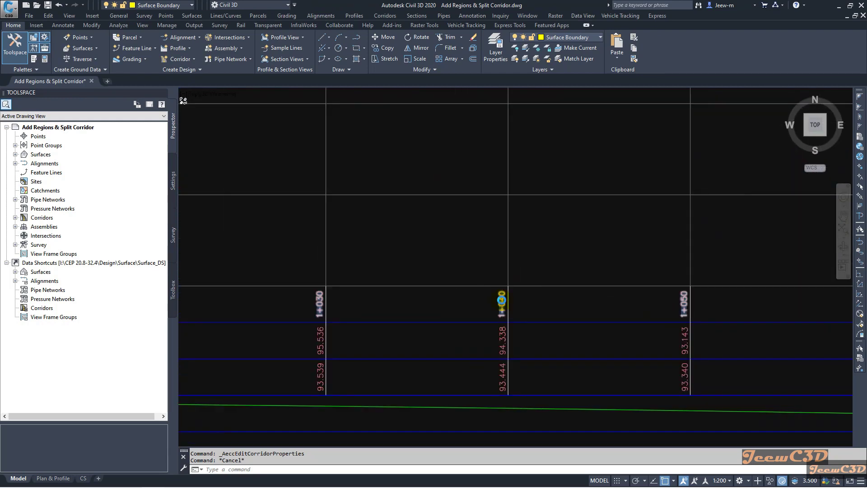
- Split the corridor's second region, starting at 0+100, at station 880 along the baseline
scroll(502, 299, "down", 7)
scroll(515, 255, "down", 5)
scroll(409, 282, "up", 4)
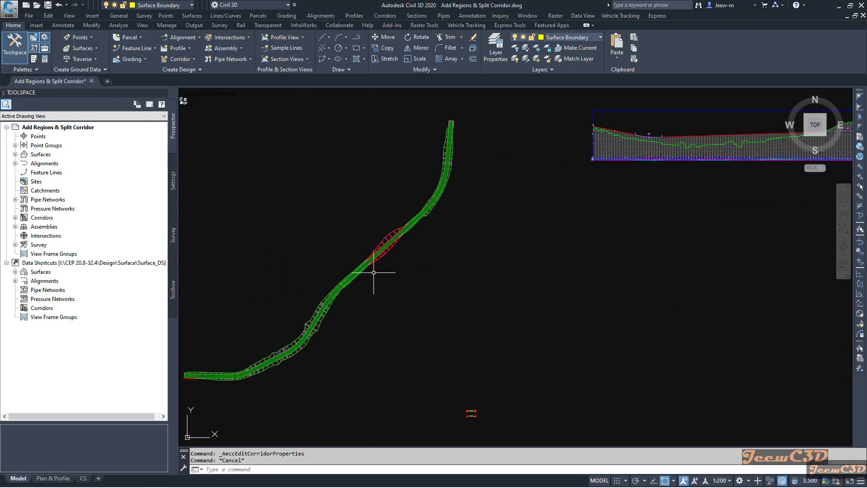
scroll(433, 249, "down", 3)
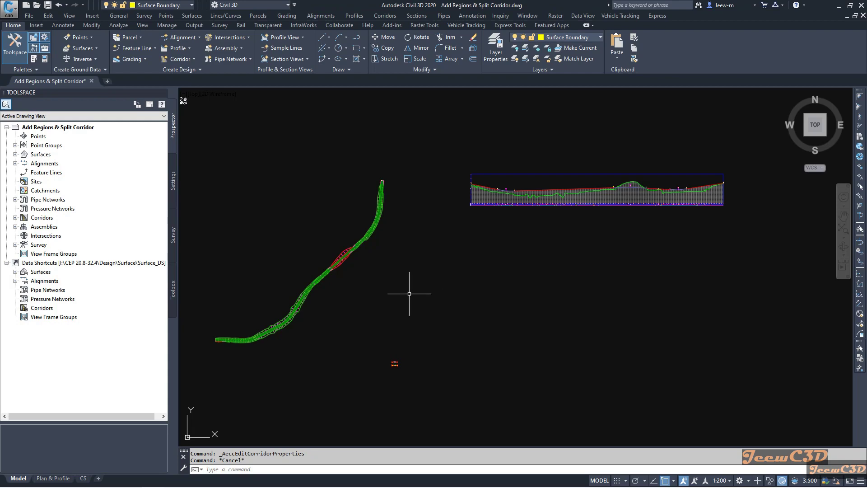
scroll(334, 288, "up", 3)
scroll(334, 288, "up", 5)
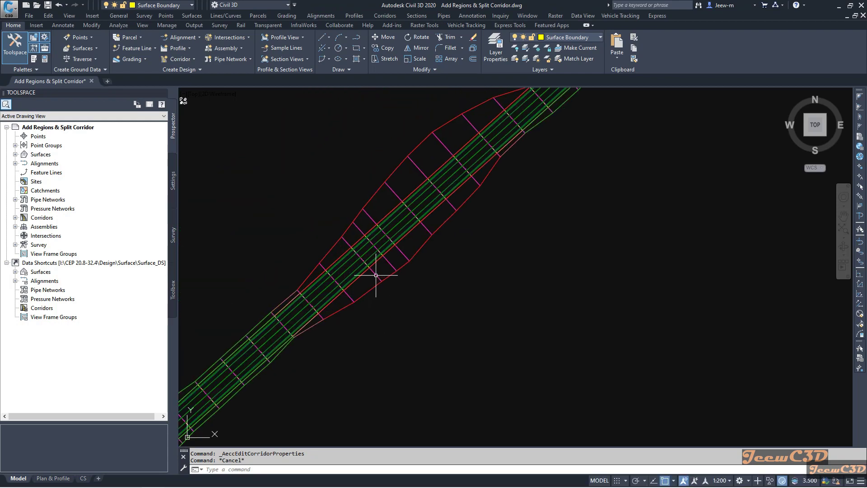
left_click(375, 276)
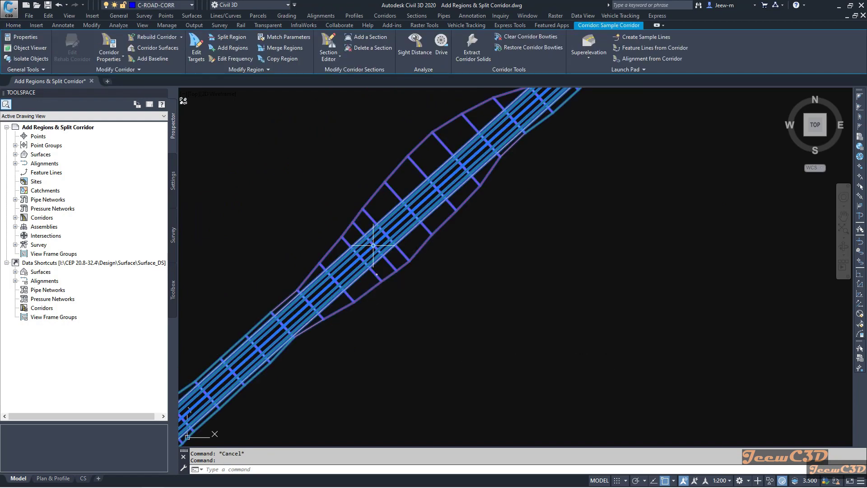
left_click(108, 47)
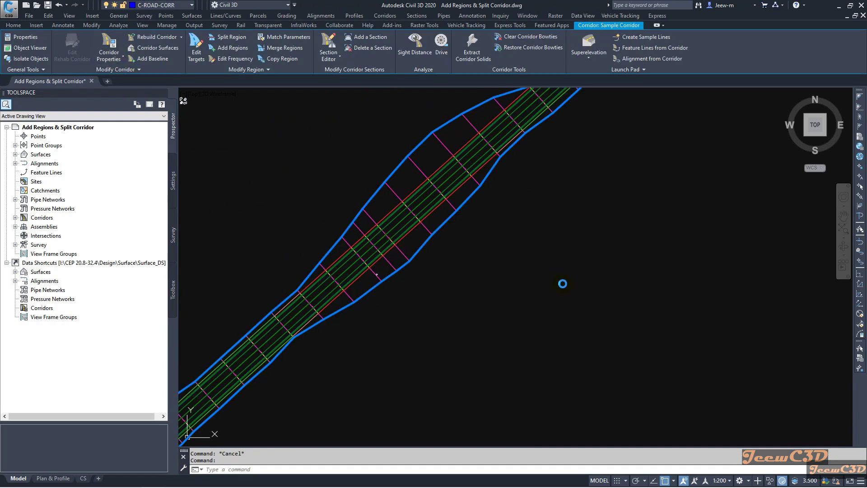
left_click(257, 168)
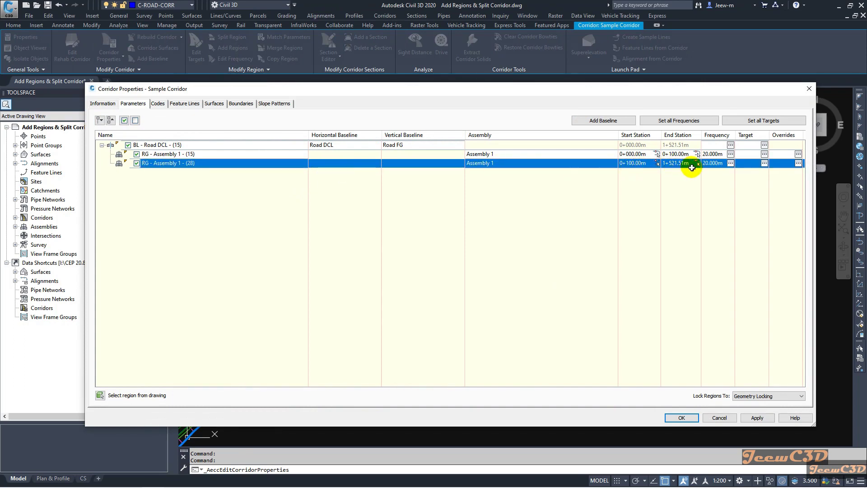
right_click(395, 164)
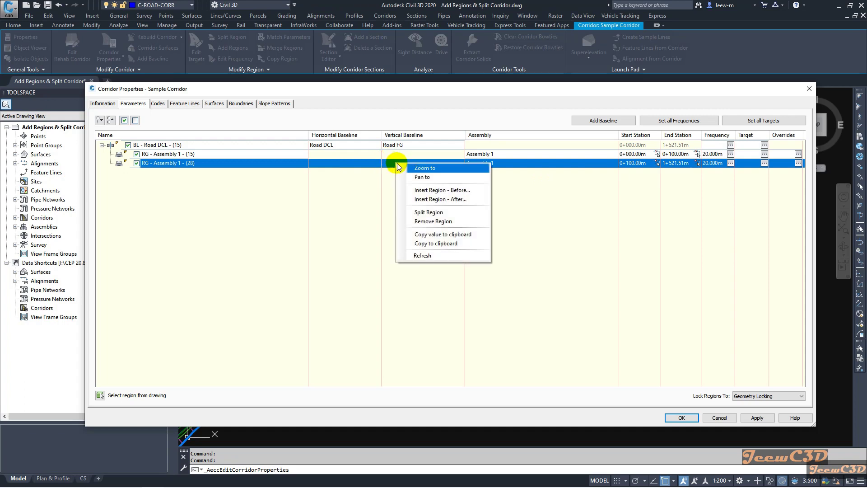
left_click(434, 212)
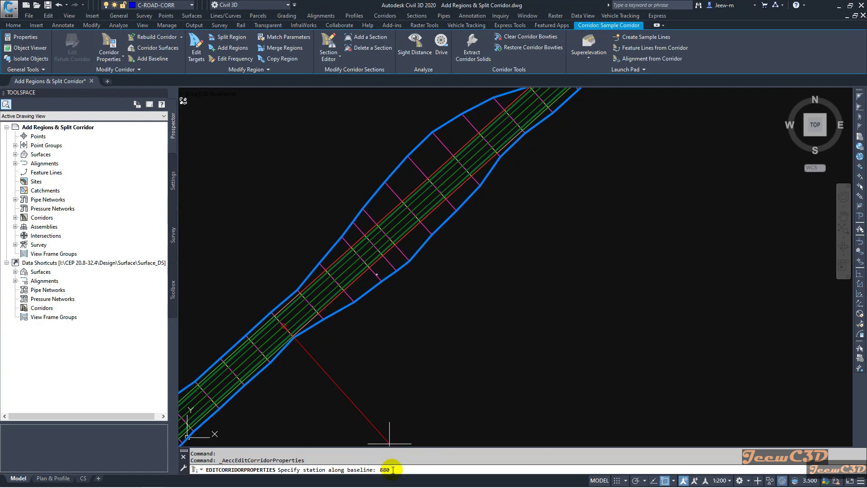
key("Return")
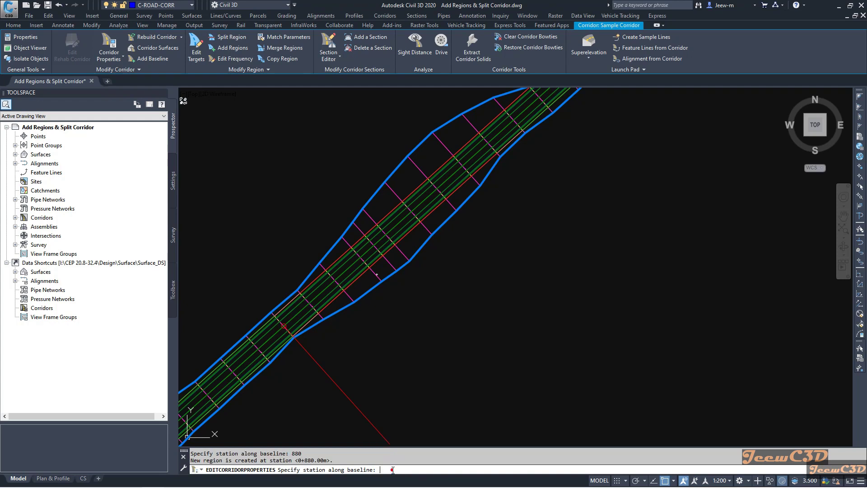
- Split the region again at station 1040 and assign Assembly 2 to the region from 0+880 to 1+040
type("104")
key("Return")
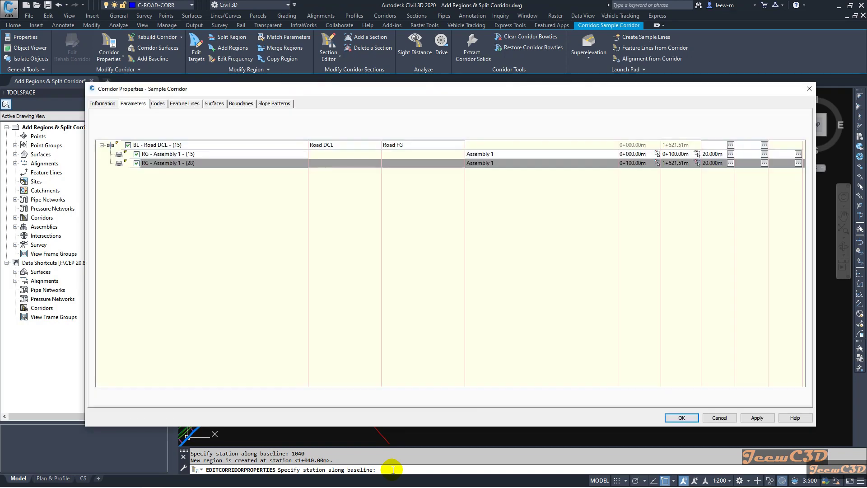
left_click(257, 174)
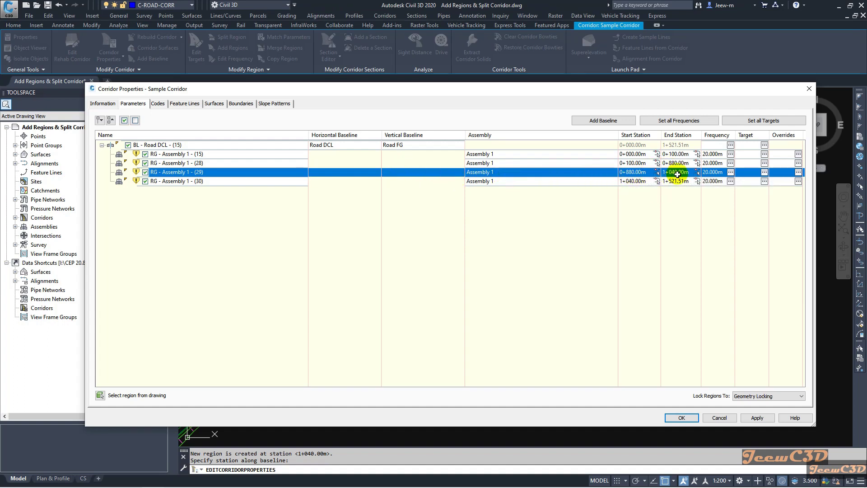
left_click(488, 172)
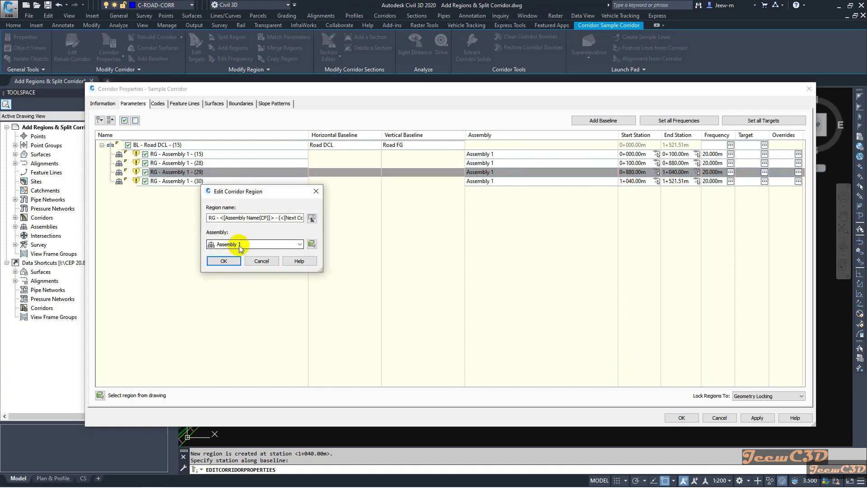
left_click(224, 245)
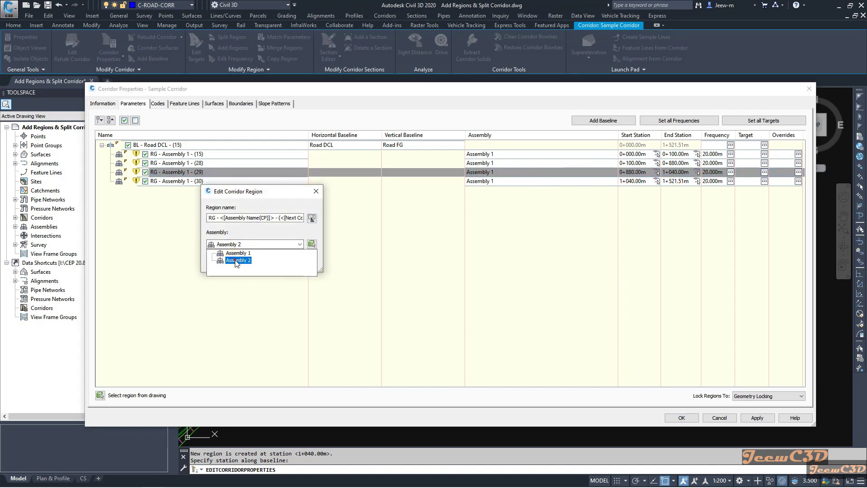
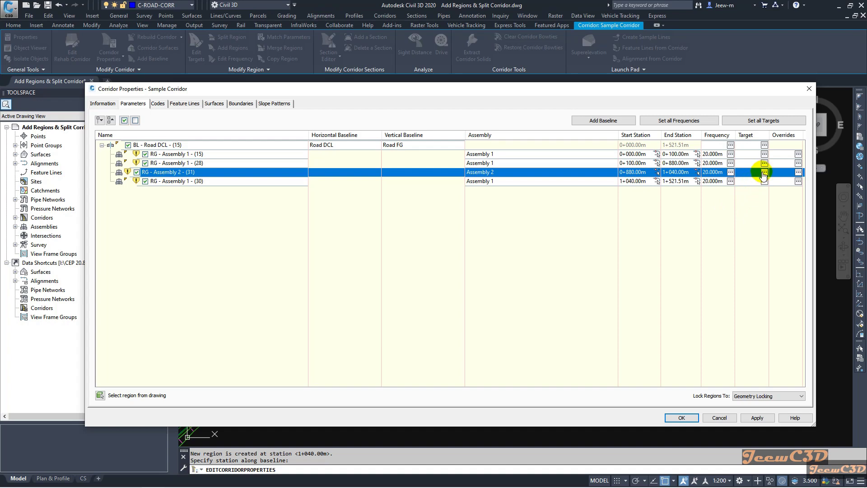
- Accept EG as target surface for both DaylightBench subassemblies of the Assembly 2 region and rebuild the corridor
left_click(764, 172)
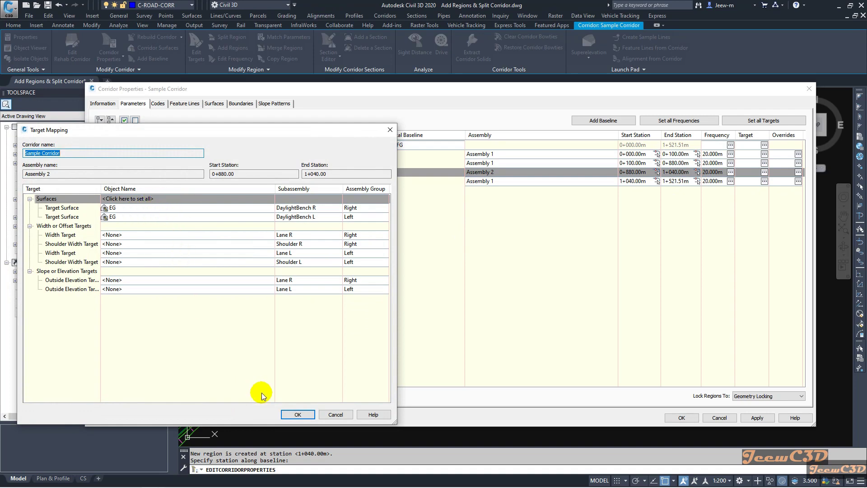
left_click(291, 412)
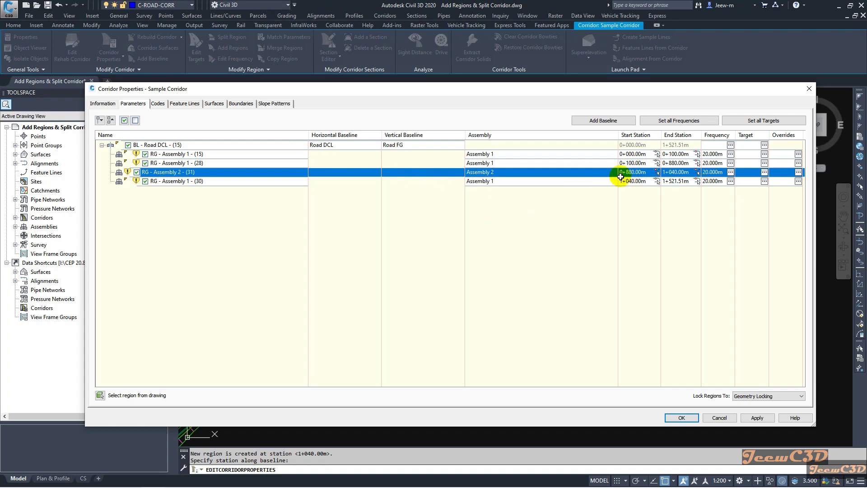
left_click(681, 417)
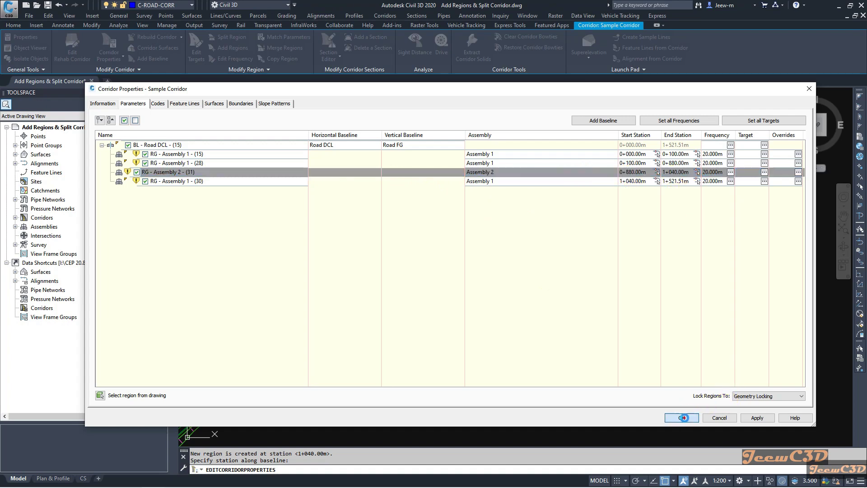
left_click(461, 217)
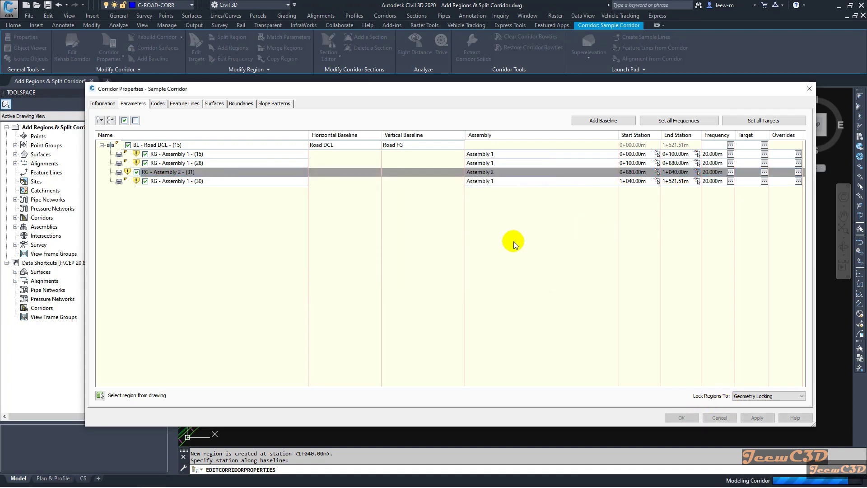
scroll(324, 297, "up", 1)
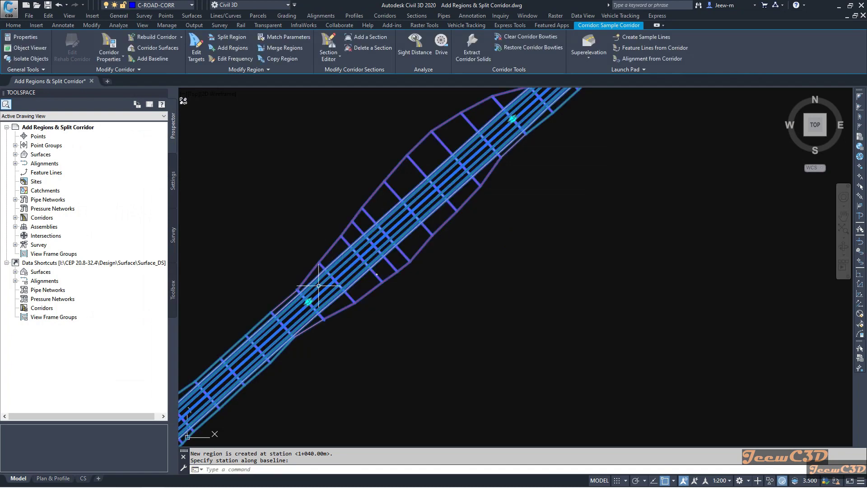
key("Escape")
- Examine the rebuilt corridor around the start of the Assembly 2 region, where the shoulder width changes
mouse_move(316, 298)
middle_mouse_down()
mouse_move(404, 283)
mouse_move(411, 293)
middle_mouse_up()
scroll(399, 331, "up", 2)
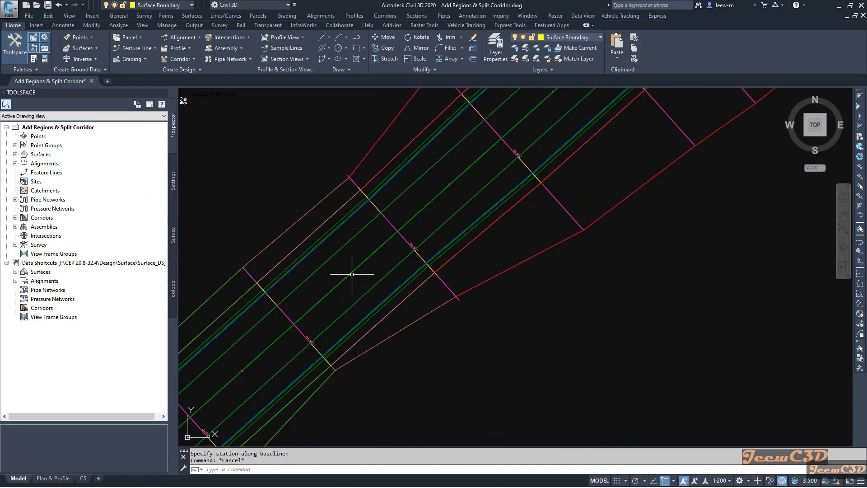
scroll(403, 354, "down", 2)
scroll(402, 315, "up", 2)
middle_click_drag(403, 316, 392, 325)
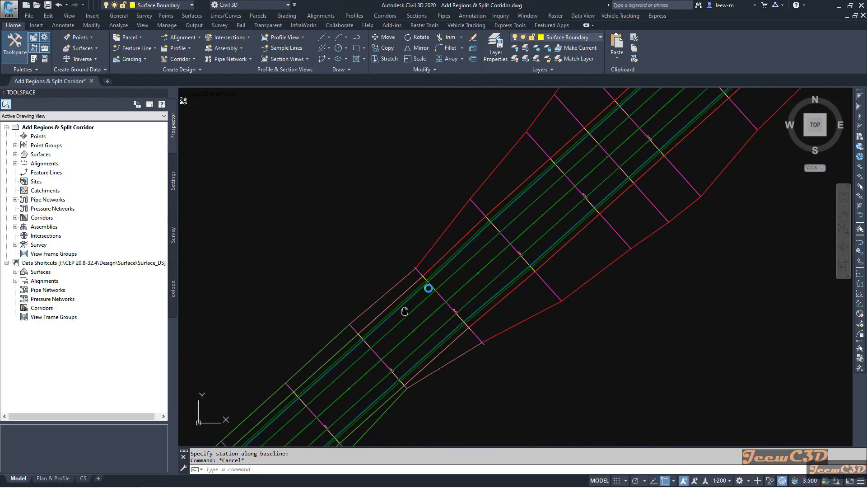
scroll(480, 273, "up", 2)
scroll(453, 296, "down", 2)
scroll(482, 261, "up", 2)
scroll(482, 261, "down", 2)
scroll(474, 271, "up", 2)
scroll(528, 236, "up", 1)
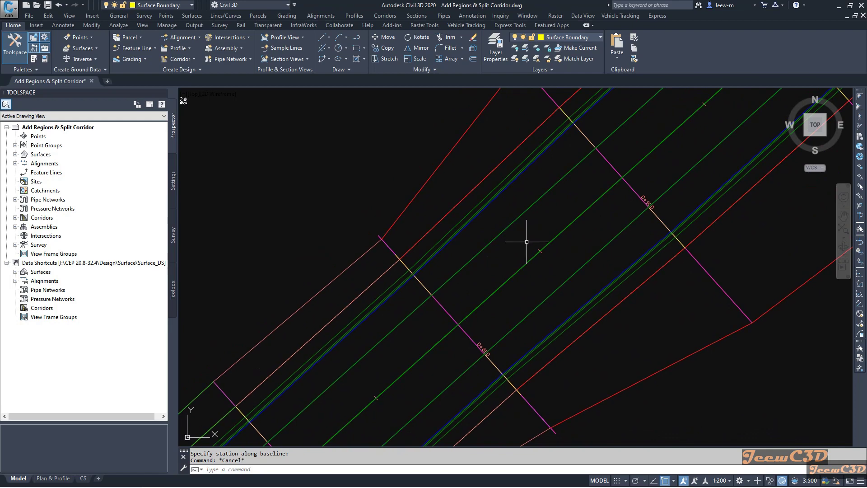
scroll(527, 240, "down", 3)
scroll(397, 339, "up", 2)
mouse_move(397, 339)
middle_mouse_down()
mouse_move(410, 296)
mouse_move(338, 354)
mouse_move(393, 328)
middle_mouse_up()
scroll(394, 329, "up", 3)
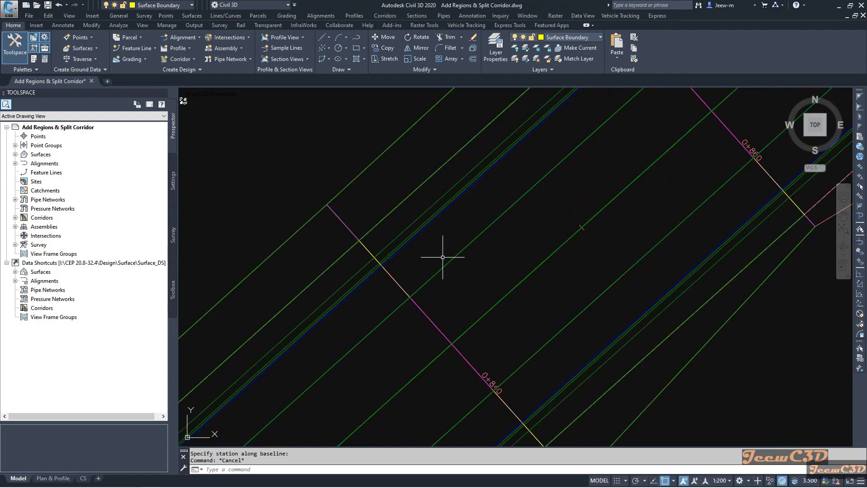
- Measure the shoulder width between stations 0+840 and 0+860 with an aligned dimension, without placing it
left_click(70, 25)
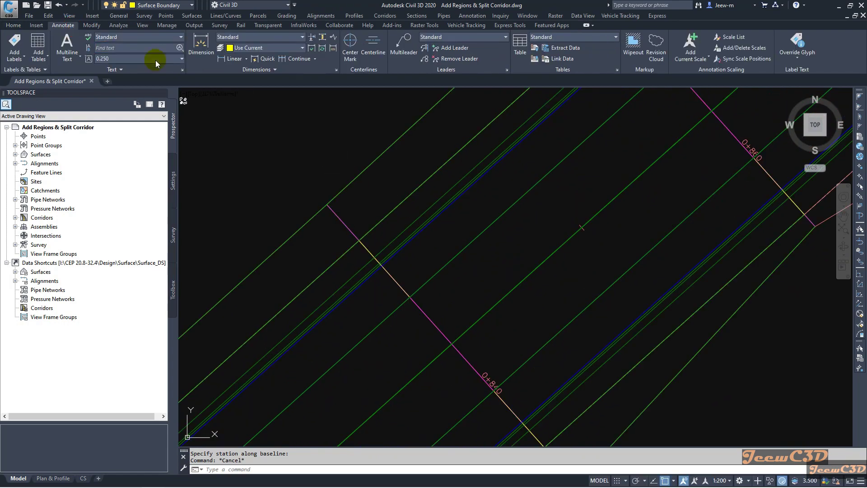
left_click(246, 58)
left_click(243, 93)
left_click(479, 235)
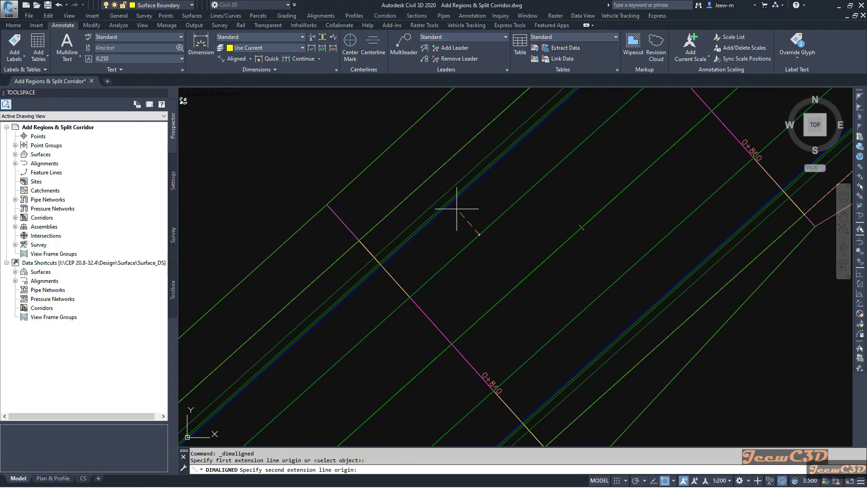
left_click(450, 205)
scroll(469, 219, "up", 5)
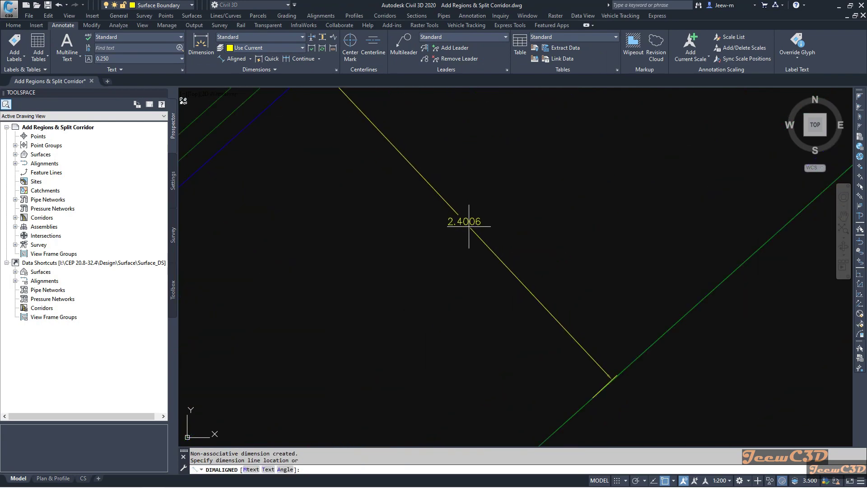
key("Escape")
scroll(469, 226, "down", 5)
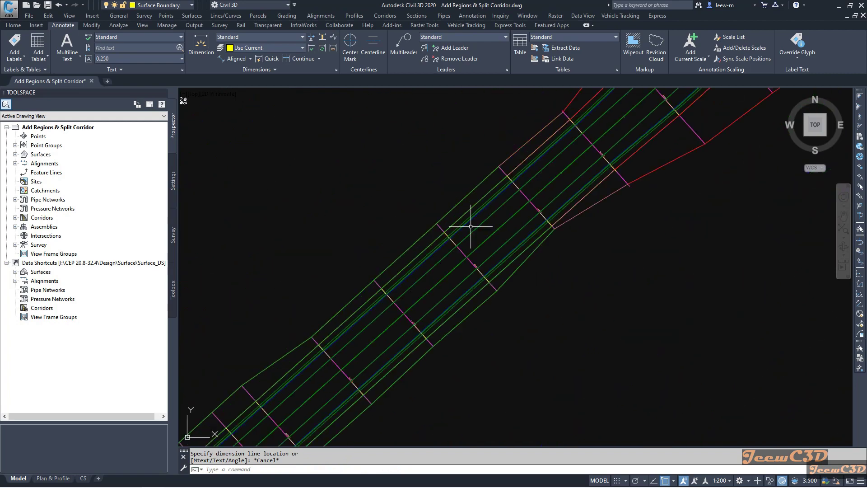
- Measure the shoulder width inside the deep cut, just before station 0+940, with an aligned dimension, without placing it
scroll(496, 181, "up", 3)
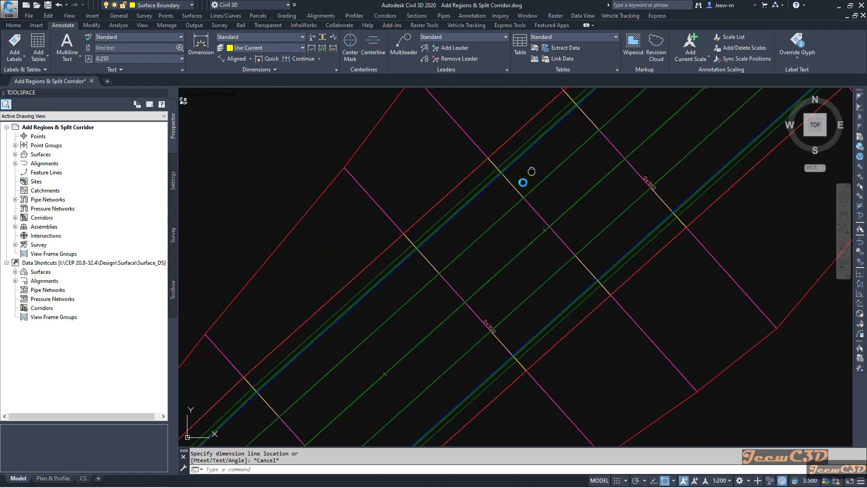
scroll(406, 149, "up", 2)
left_click(236, 59)
left_click(522, 193)
scroll(506, 181, "up", 3)
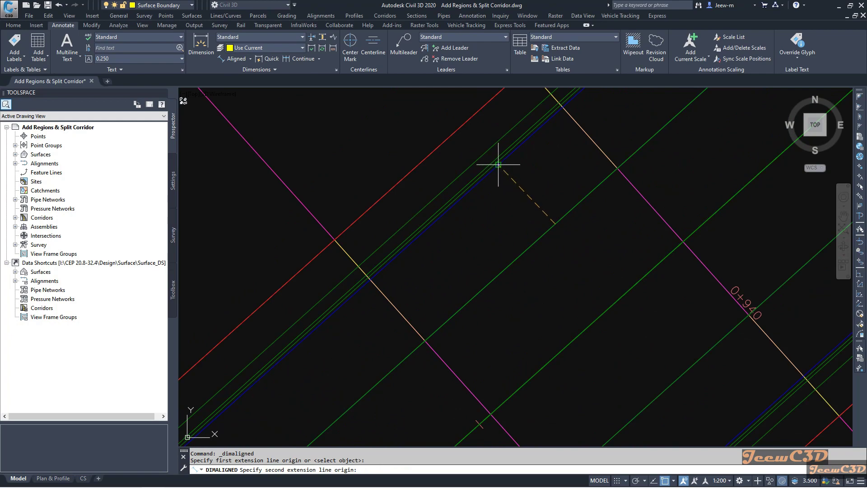
left_click(505, 179)
scroll(528, 208, "up", 5)
scroll(529, 208, "down", 6)
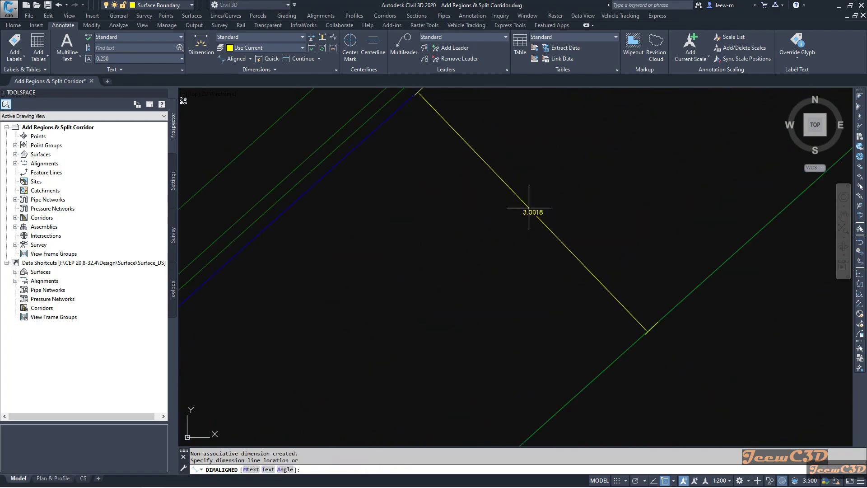
key("Escape")
scroll(474, 248, "down", 5)
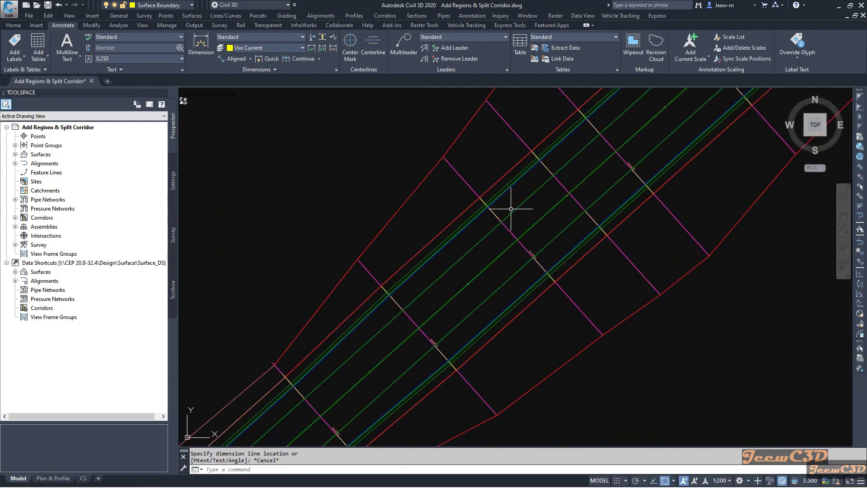
- Examine the transition between the two shoulder widths at the start of the deep cut region
scroll(480, 229, "up", 3)
scroll(484, 203, "down", 3)
scroll(449, 199, "up", 3)
scroll(446, 246, "down", 3)
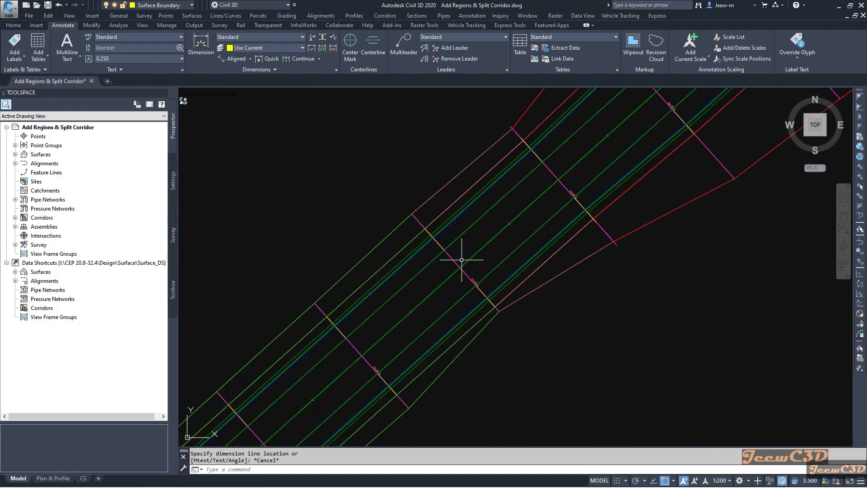
scroll(478, 277, "up", 3)
scroll(509, 327, "down", 6)
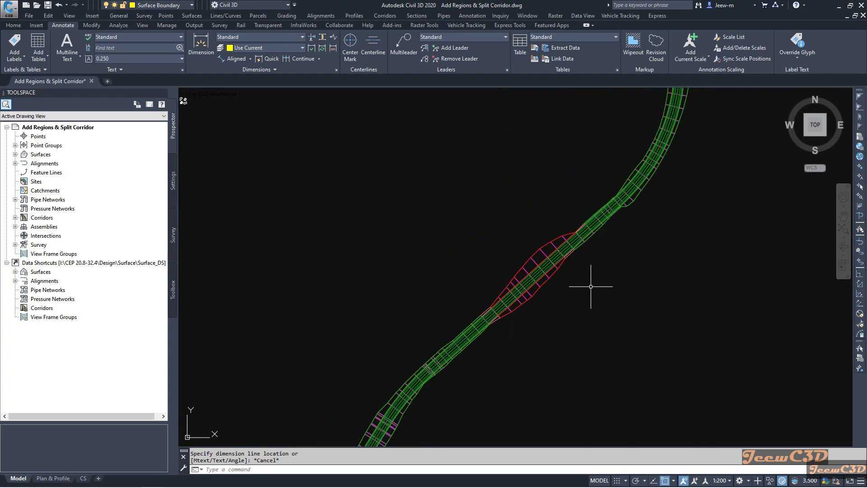
mouse_move(538, 271)
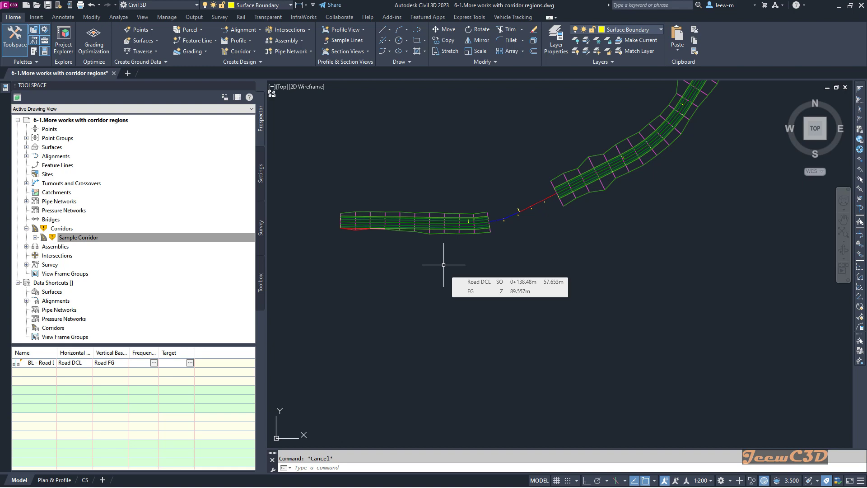
- Select the sample corridor in the corridor regions drawing and examine its regions and the gap after the first one
scroll(453, 258, "up", 6)
scroll(492, 253, "down", 6)
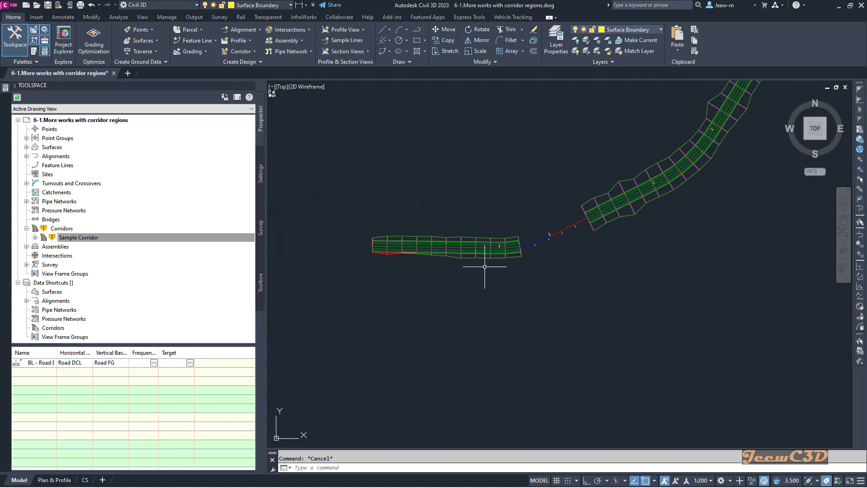
scroll(493, 257, "up", 5)
left_click(476, 244)
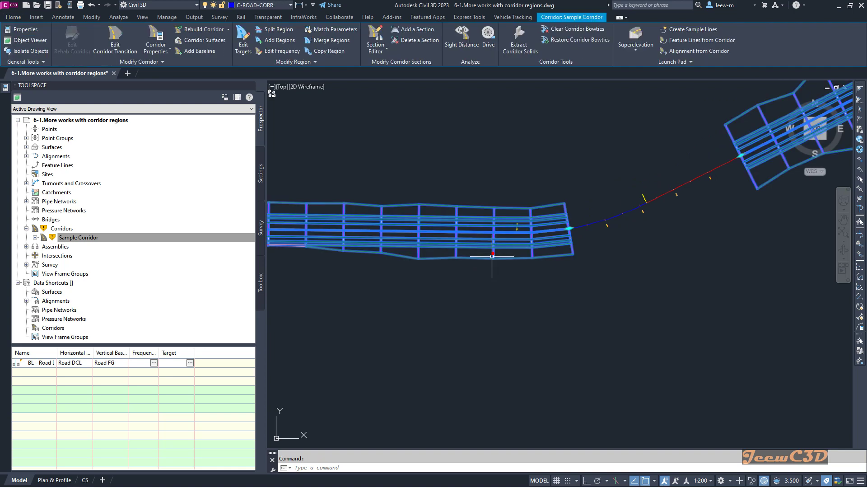
scroll(477, 244, "down", 3)
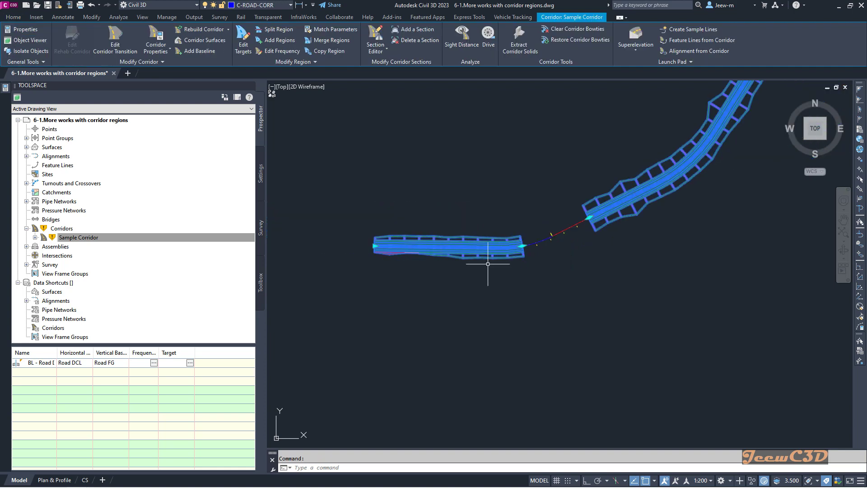
scroll(529, 266, "down", 2)
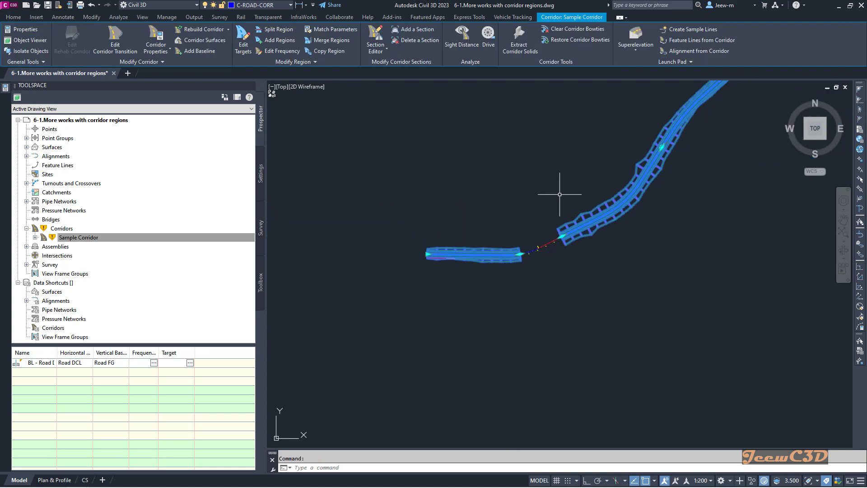
middle_click_drag(559, 208, 416, 262)
scroll(397, 265, "down", 2)
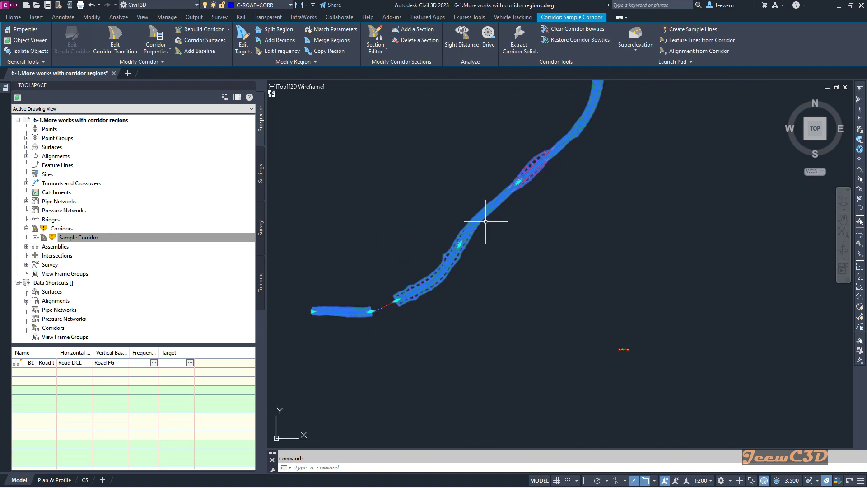
middle_click_drag(519, 141, 471, 206)
scroll(533, 261, "up", 3)
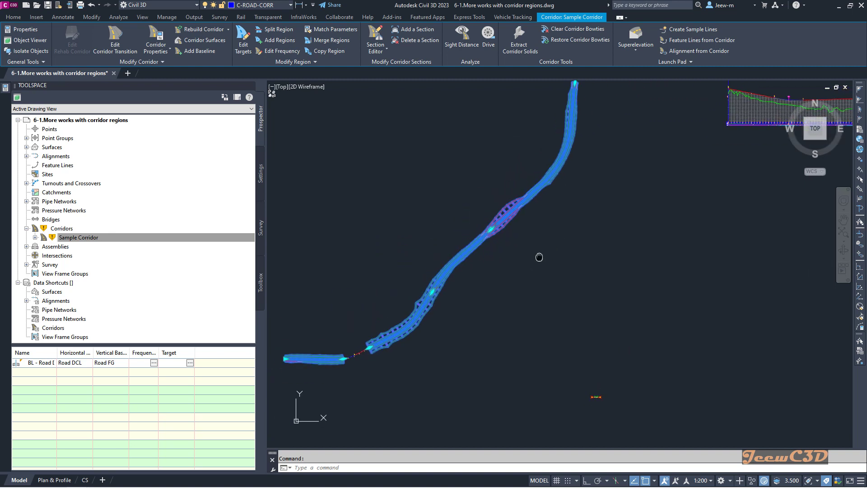
scroll(441, 290, "up", 1)
scroll(423, 320, "up", 1)
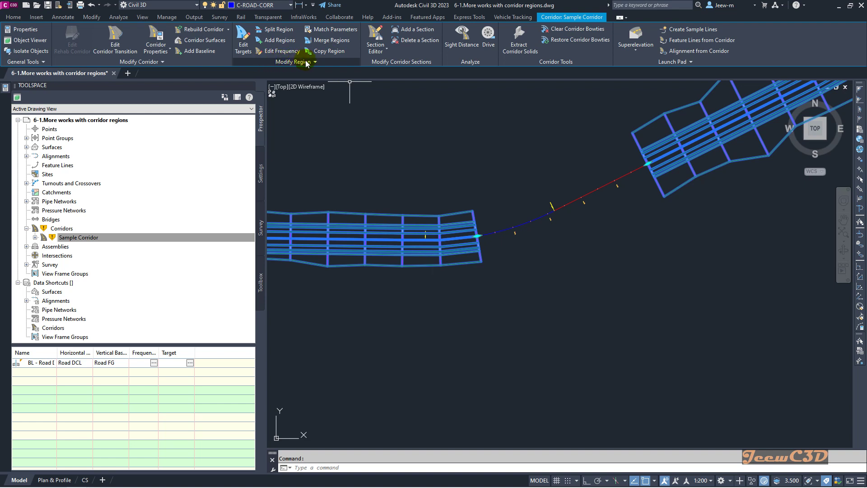
- Copy the corridor region before the gap into the gap, picking the gap's start and end as the region stations
left_click(327, 51)
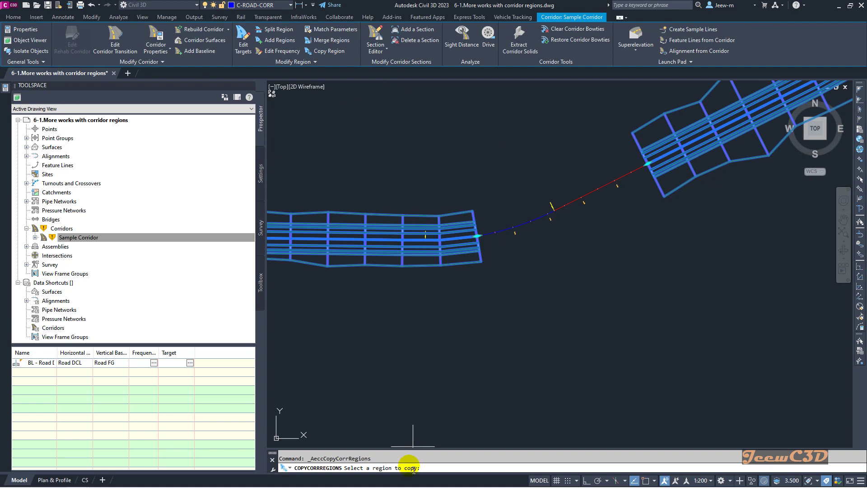
left_click(447, 257)
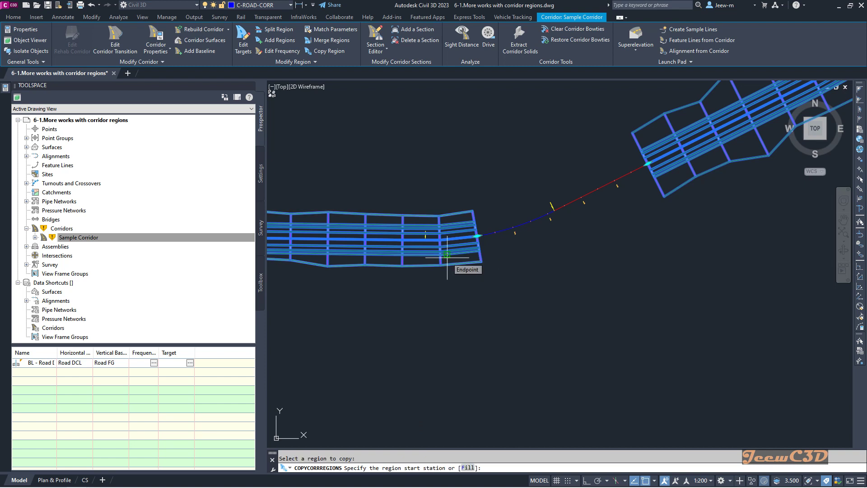
left_click(447, 470)
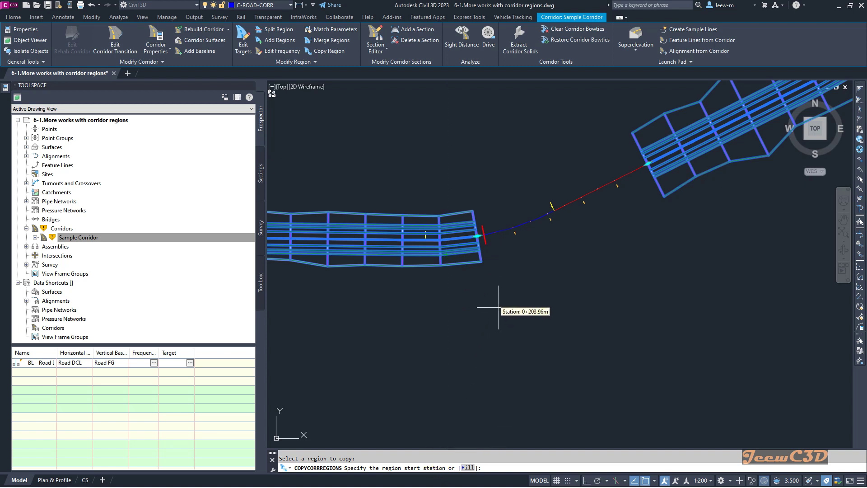
left_click(481, 261)
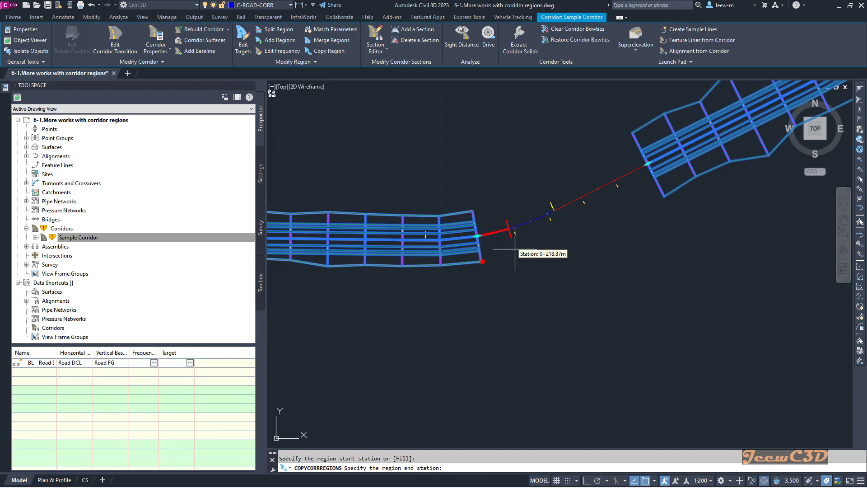
left_click(663, 197)
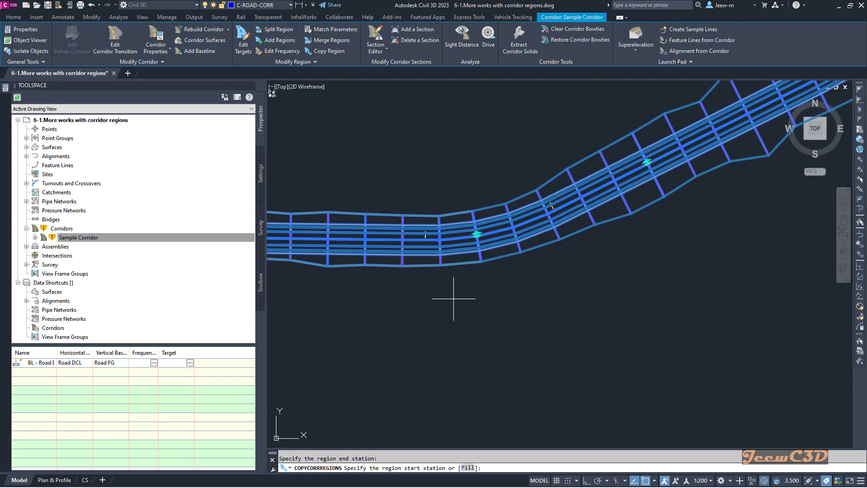
key("Escape")
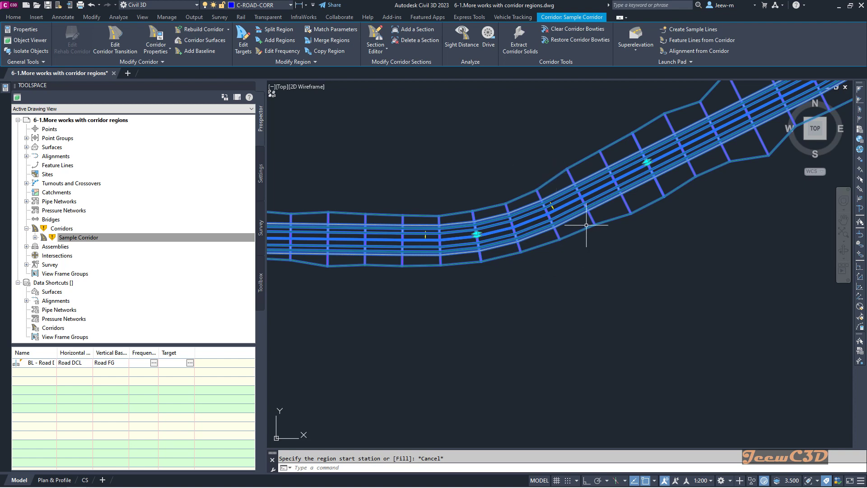
- Delete the copied corridor region between the first region and the next one to reopen the gap
mouse_move(586, 227)
mouse_move(590, 278)
left_click(299, 61)
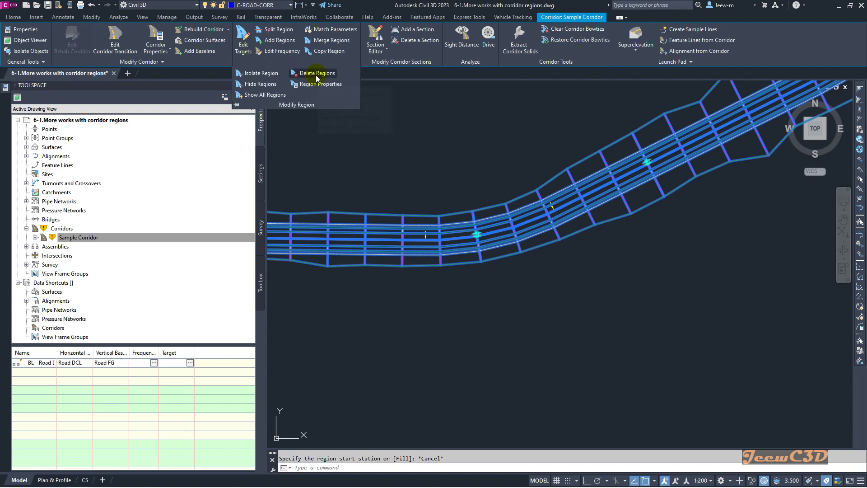
left_click(317, 74)
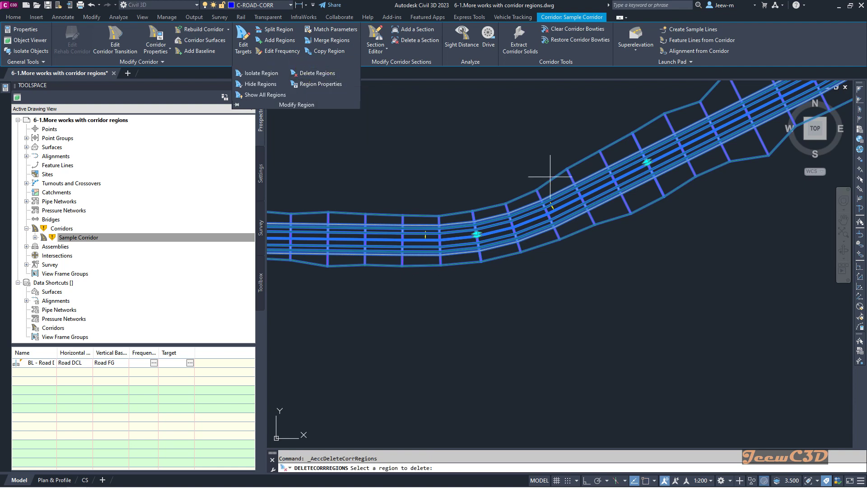
left_click(579, 222)
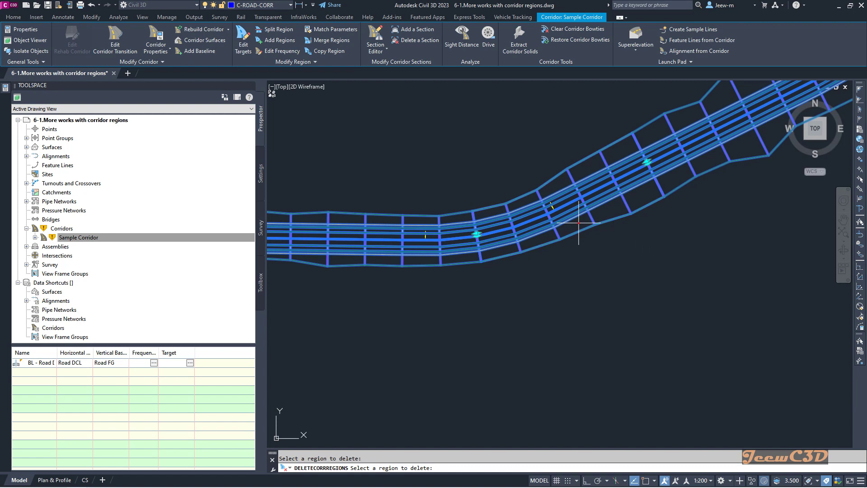
key("Return")
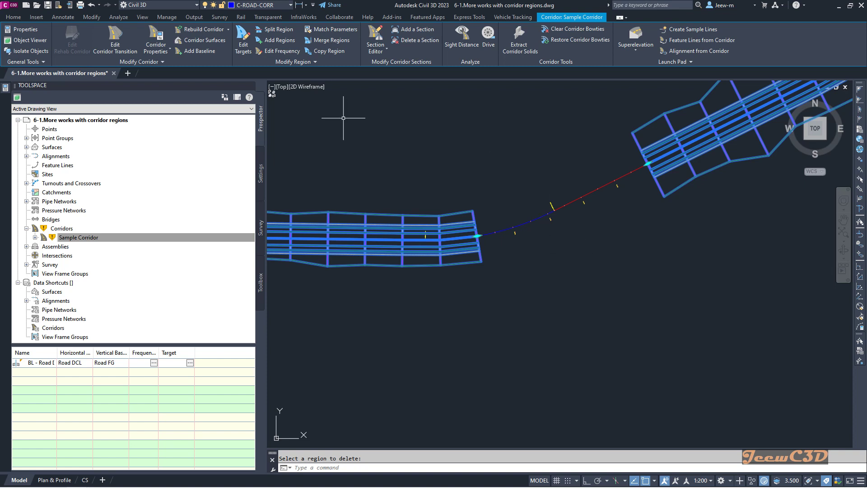
- Copy the region before the gap with the Fill option to cover the gap from 0+200.00 to 0+300.00
left_click(329, 53)
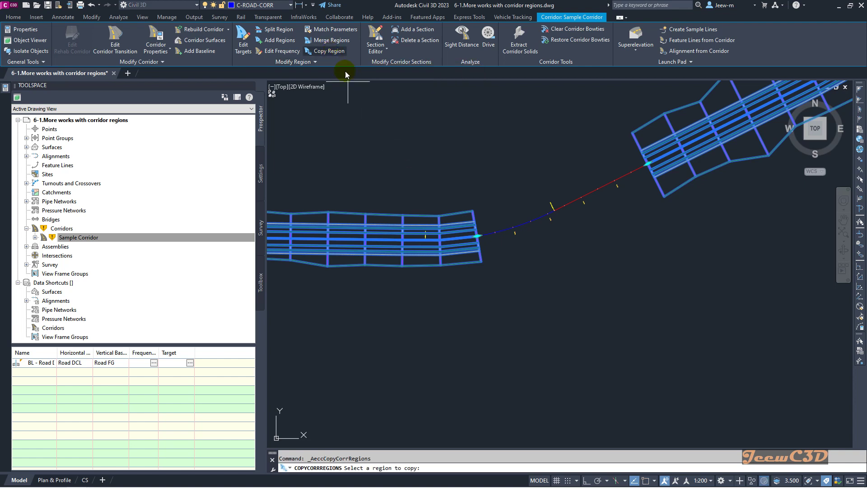
left_click(415, 258)
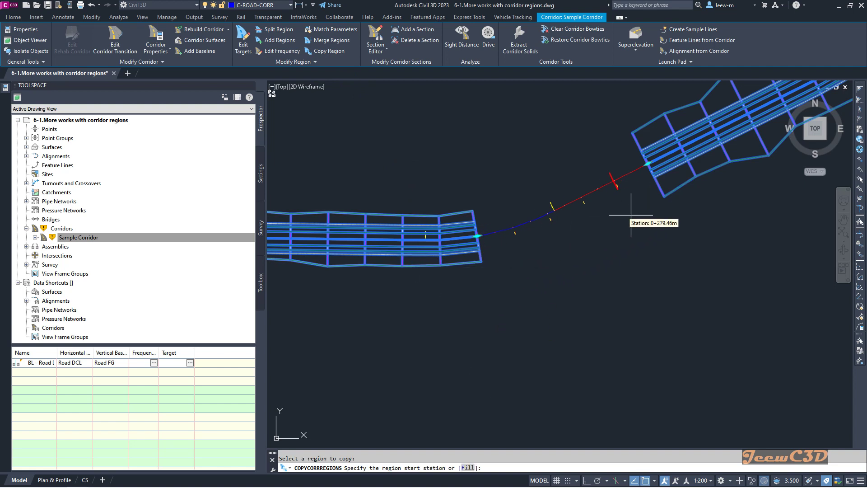
left_click(467, 468)
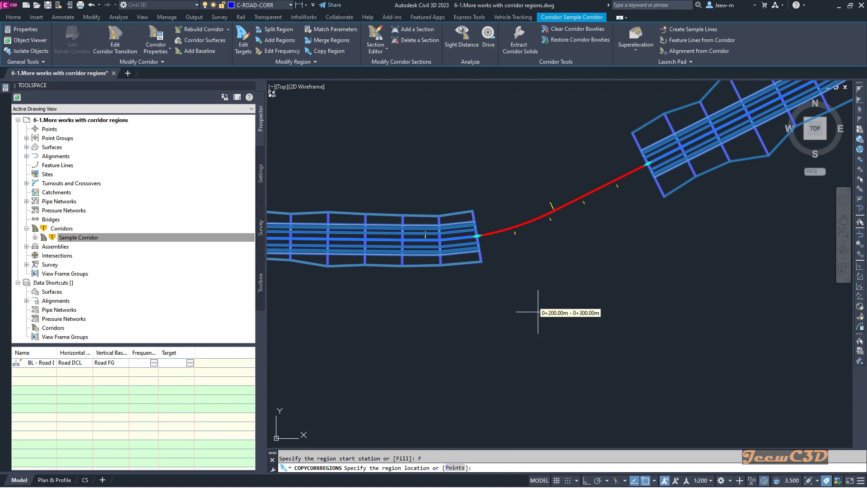
left_click(565, 218)
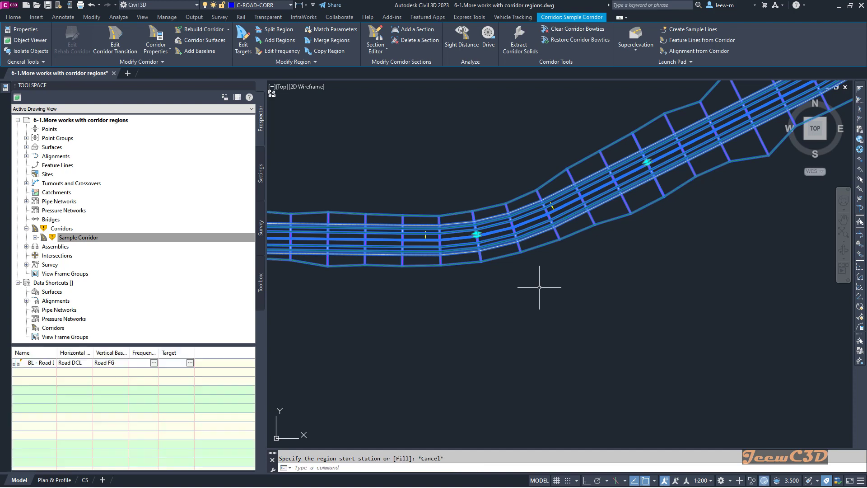
key("Escape")
- Merge the deep-cut region RG - Assembly 1 - (24) into the preceding region RG - Assembly 1 - (23)
scroll(557, 310, "down", 4)
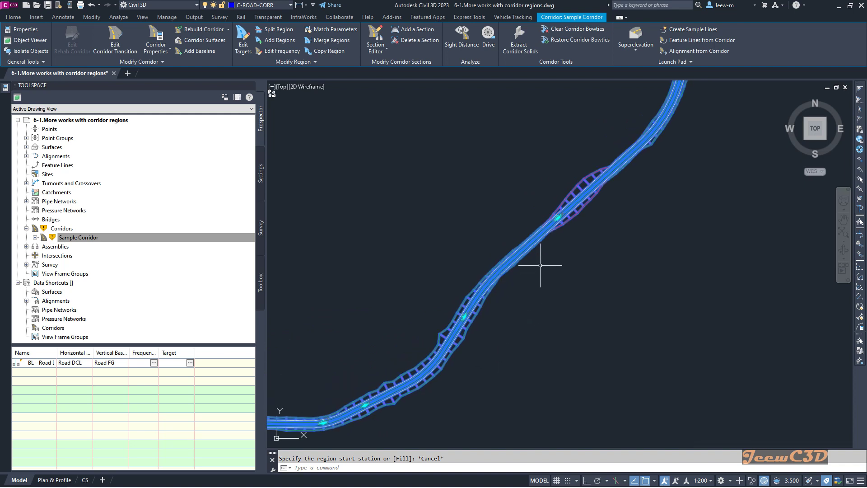
scroll(532, 273, "down", 2)
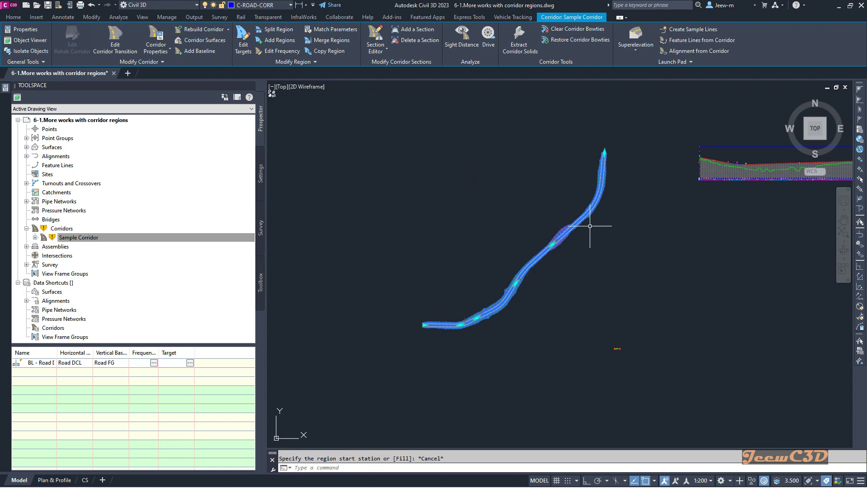
scroll(565, 259, "up", 5)
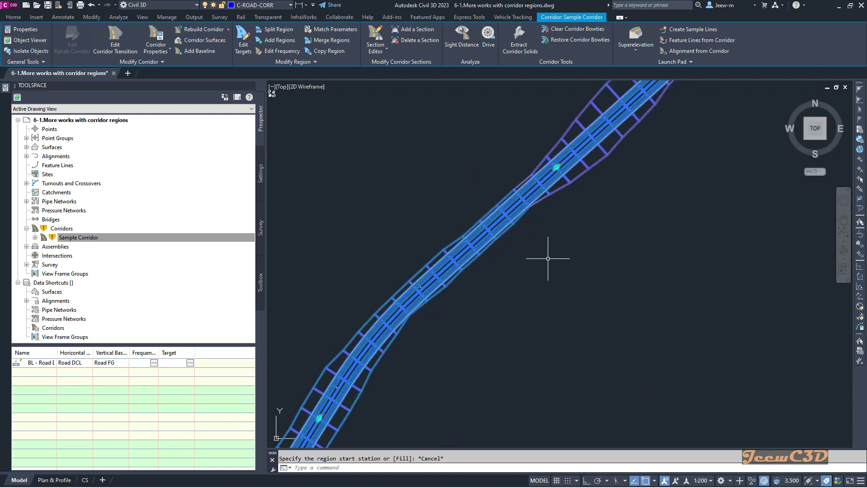
mouse_move(520, 260)
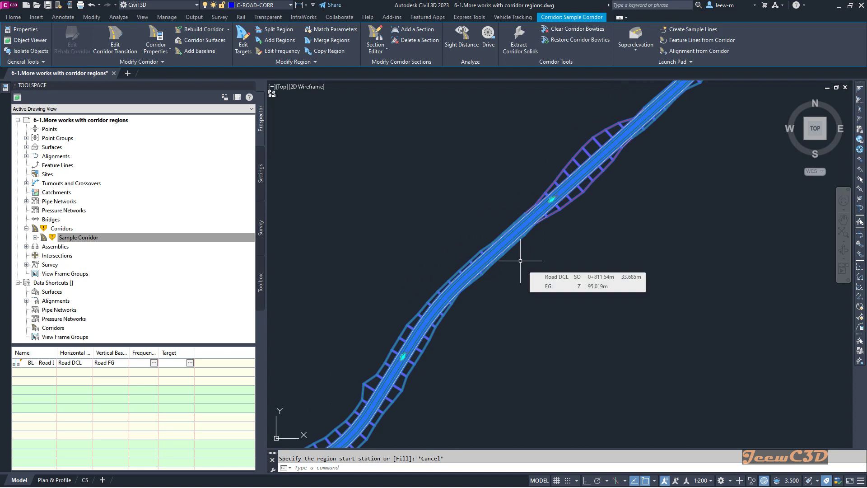
scroll(624, 207, "down", 3)
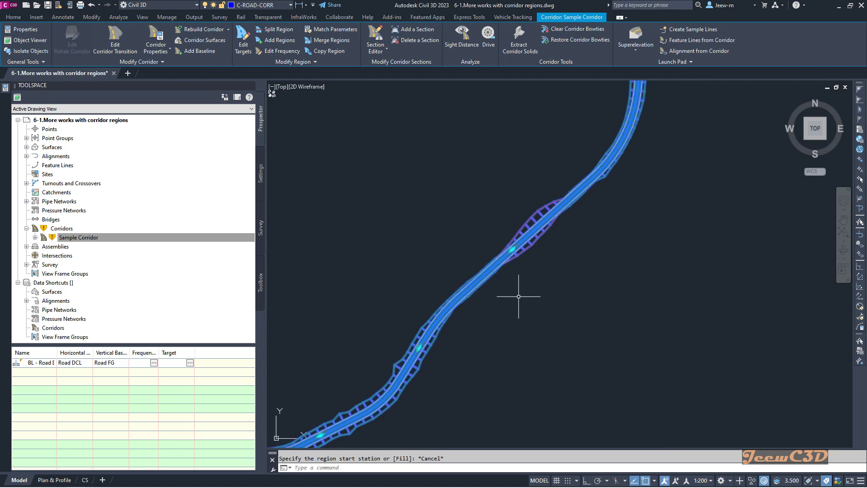
left_click(332, 40)
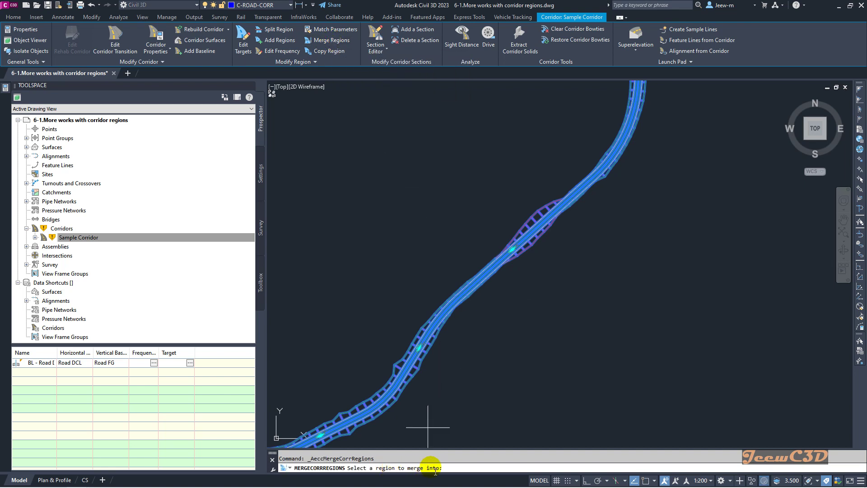
scroll(503, 253, "up", 5)
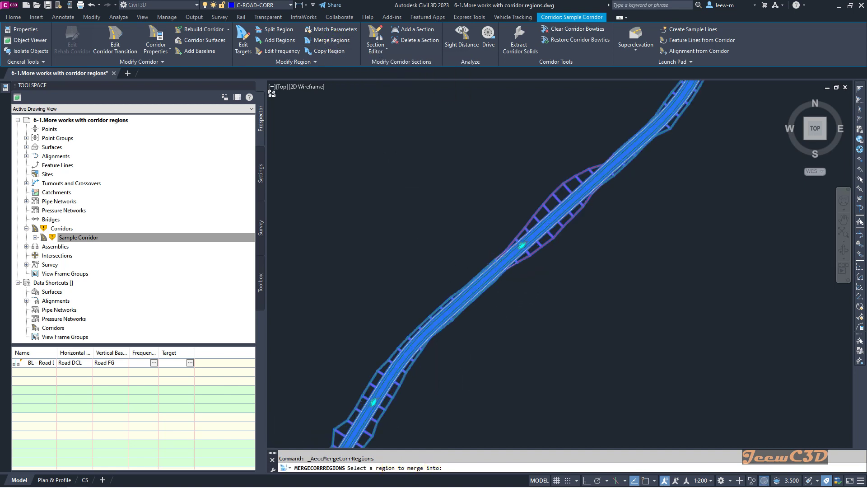
scroll(517, 261, "down", 4)
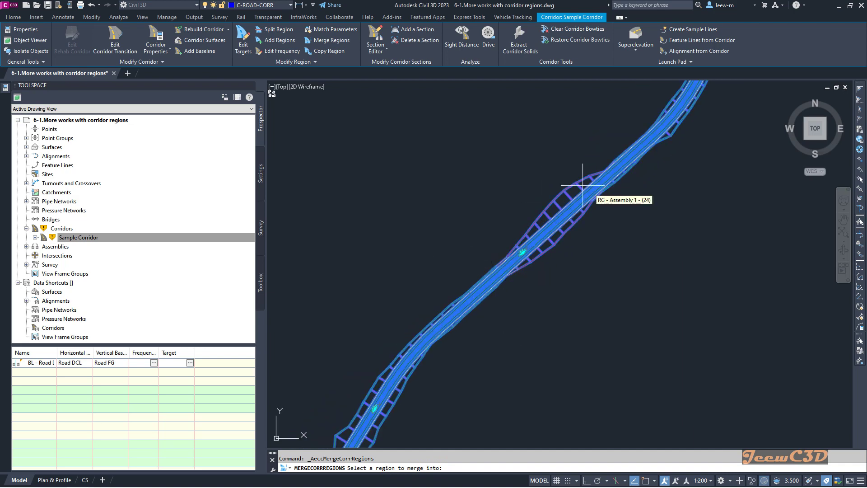
scroll(519, 235, "up", 5)
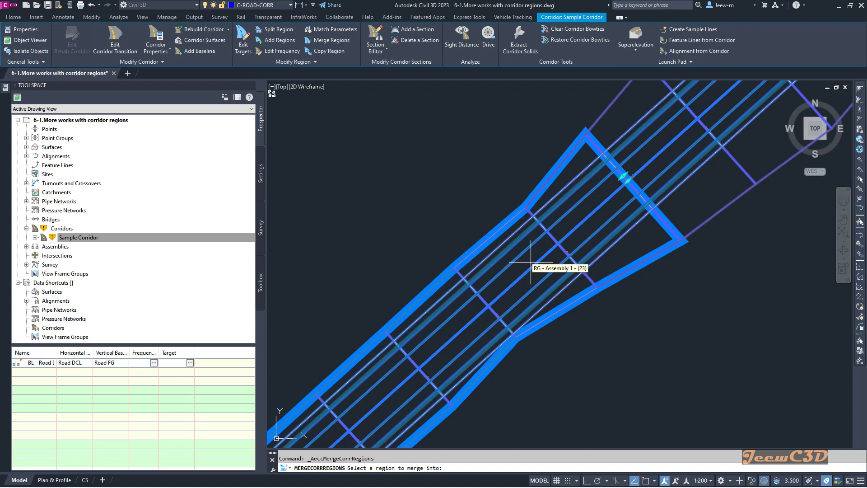
left_click(530, 262)
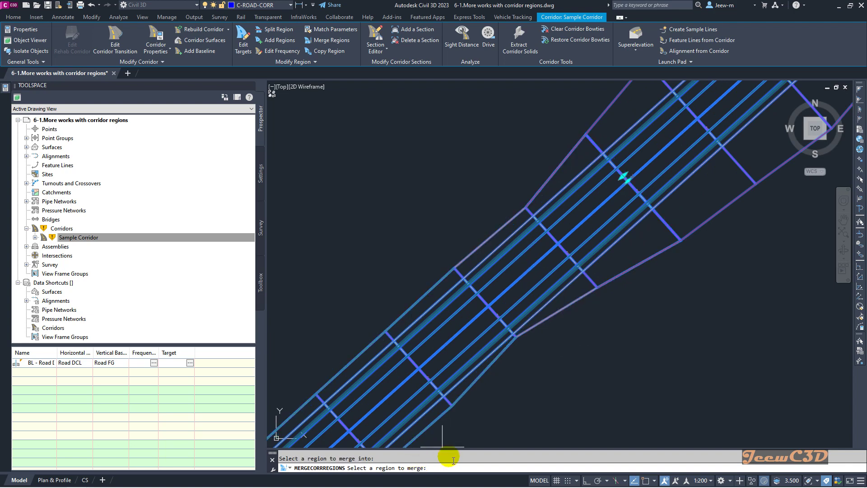
scroll(472, 445, "down", 3)
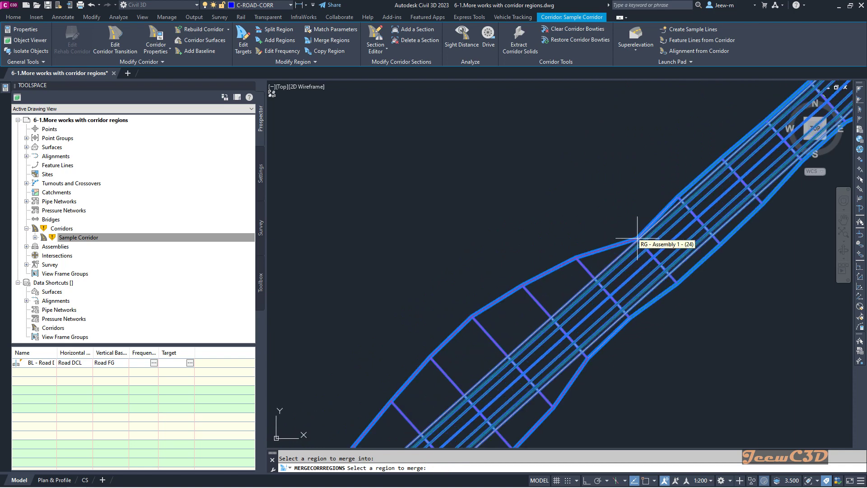
left_click(672, 234)
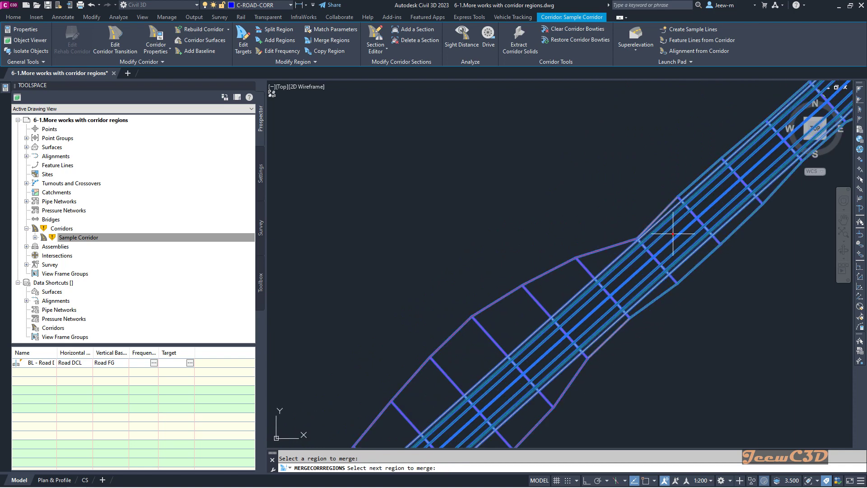
scroll(672, 234, "down", 4)
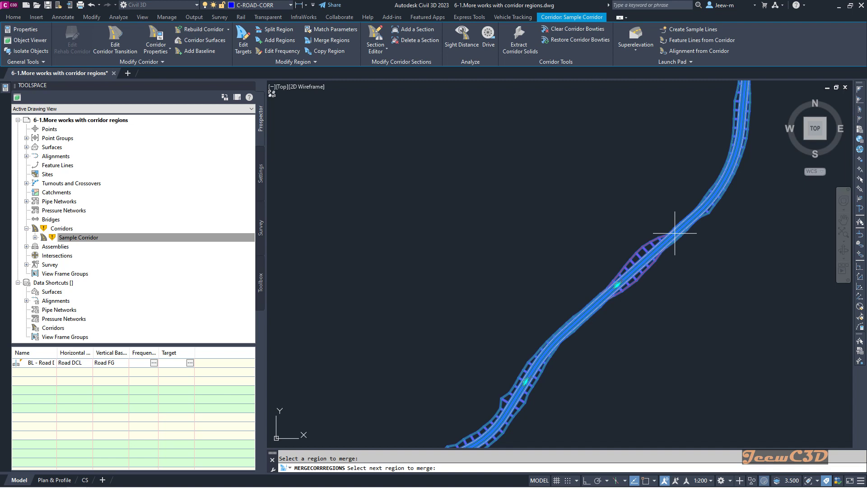
left_click(675, 234)
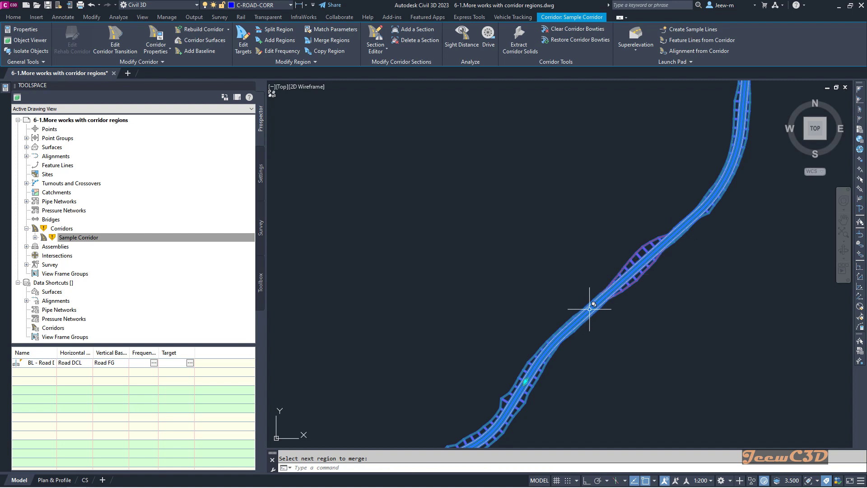
- Delete the corridor region filling the stretch from 0+200.00 to 0+300.00
scroll(591, 291, "up", 4)
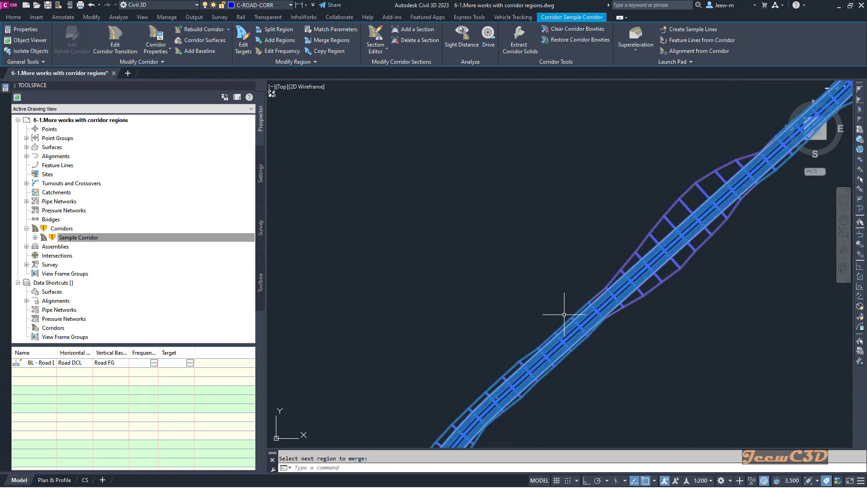
scroll(674, 252, "down", 6)
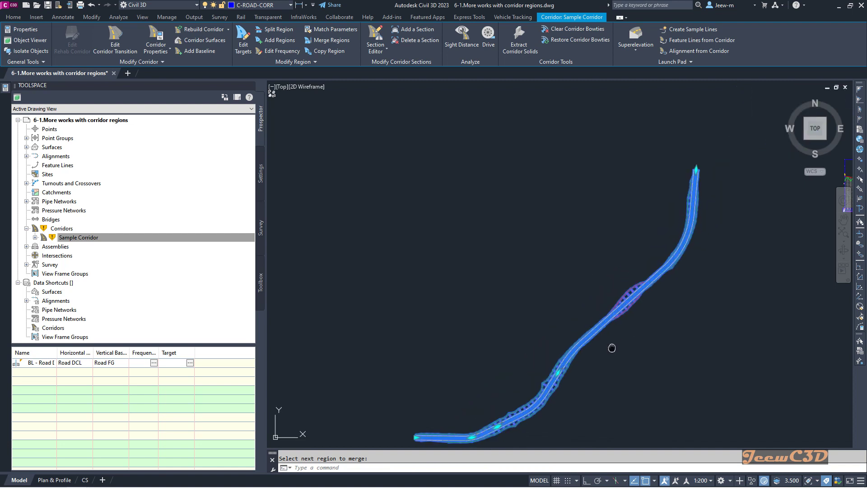
scroll(587, 356, "up", 5)
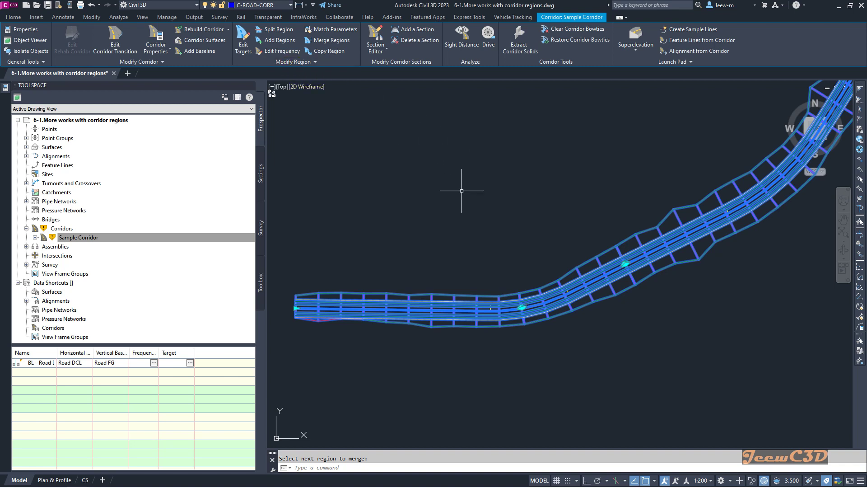
scroll(516, 316, "down", 2)
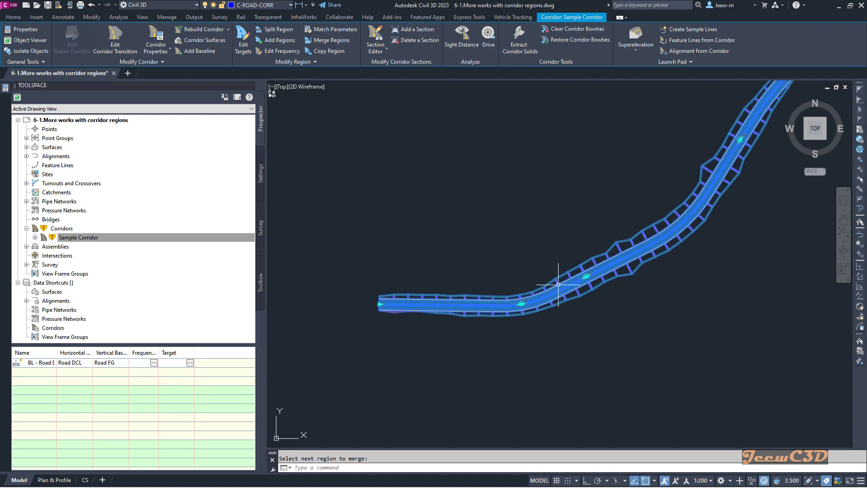
left_click(284, 61)
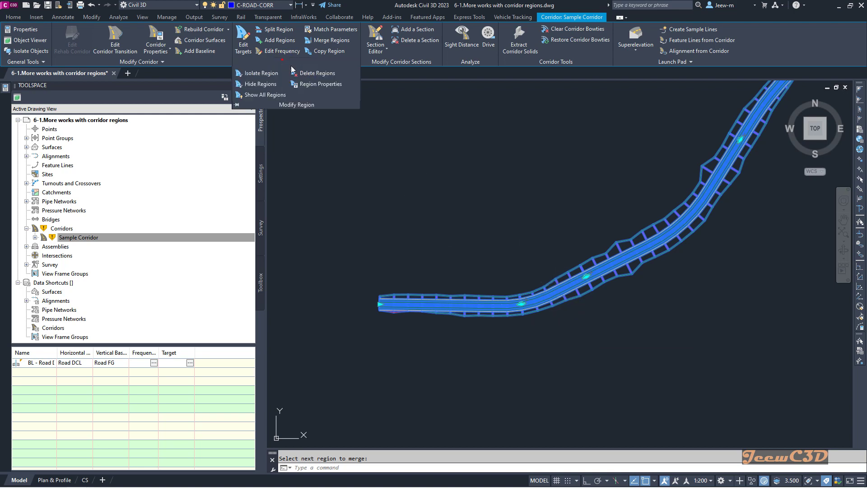
left_click(317, 73)
scroll(519, 254, "up", 5)
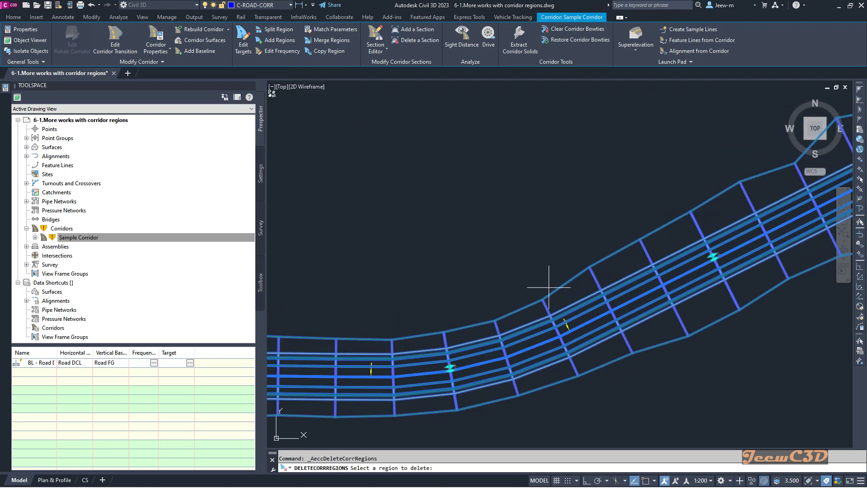
left_click(593, 310)
scroll(564, 270, "down", 5)
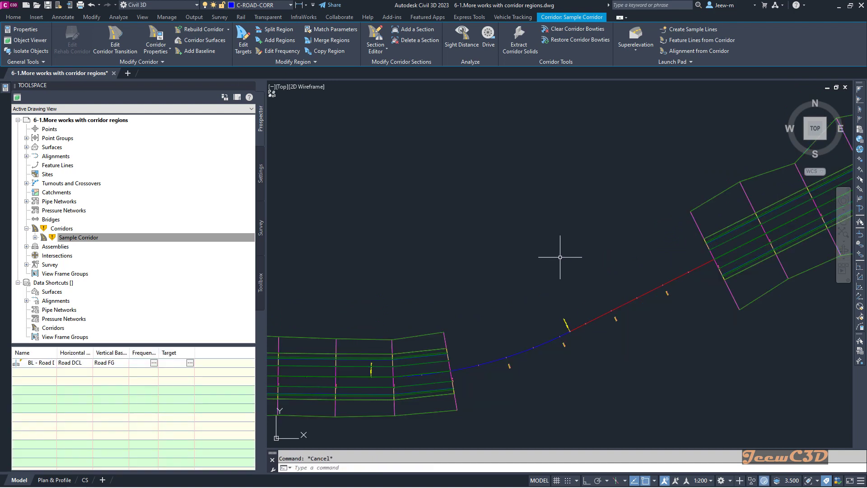
- Merge the region after the gap, RG - Assembly 1 - (15) [Copy] [Copy], into the region before it, RG - Assembly 1 - (15)
key("Escape")
scroll(455, 226, "up", 2)
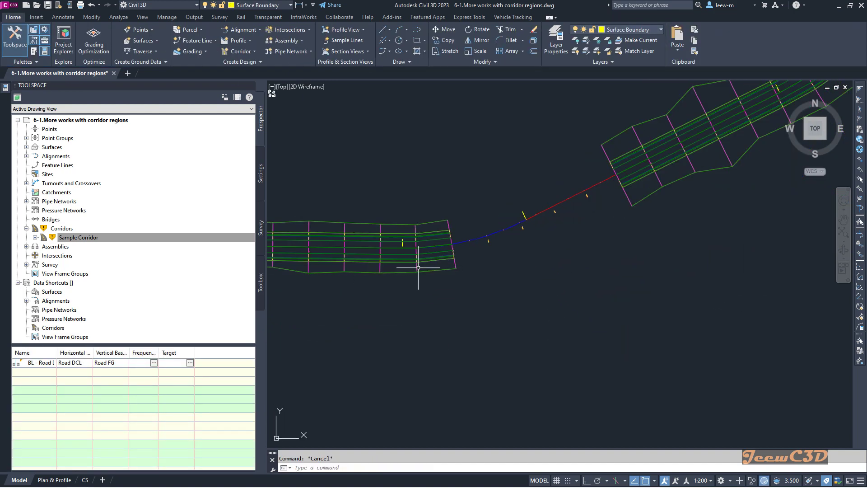
left_click(414, 268)
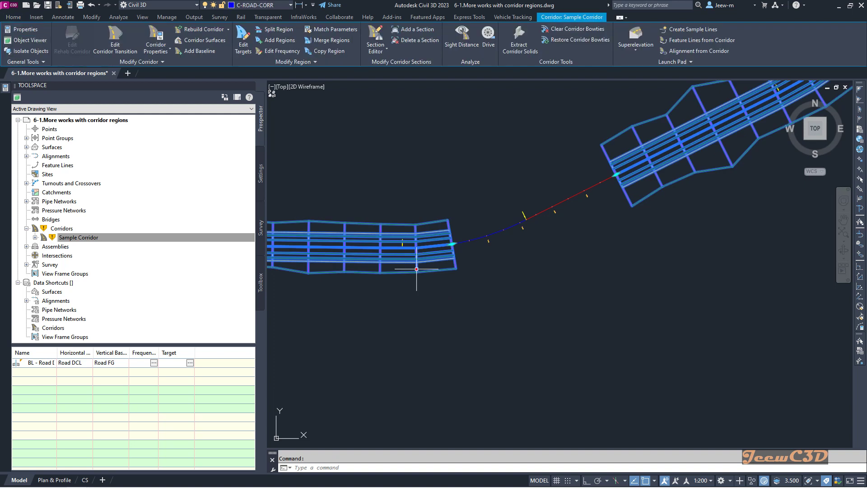
left_click(332, 41)
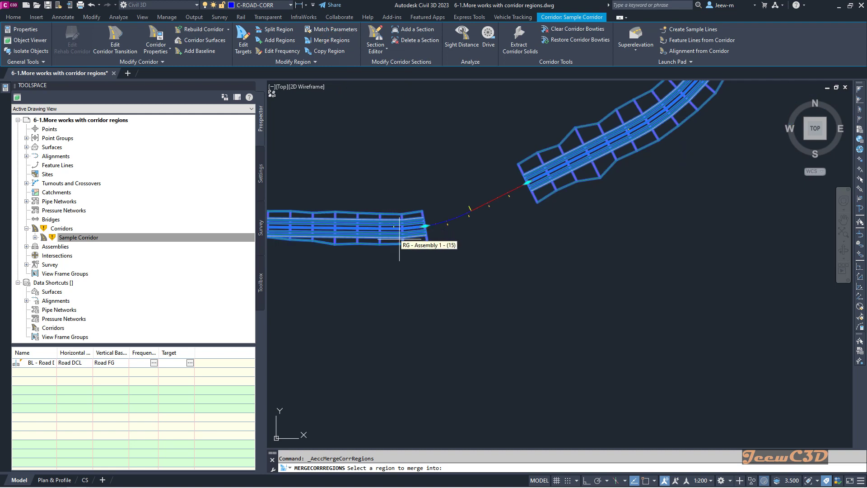
left_click(413, 242)
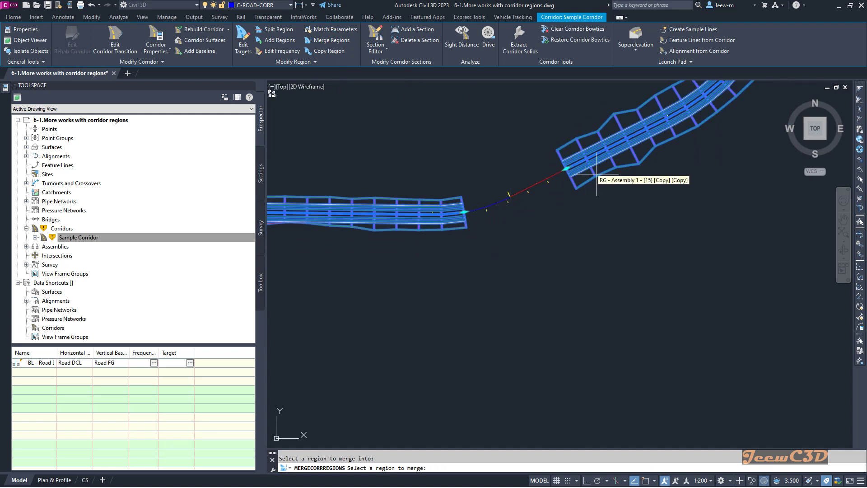
left_click(622, 158)
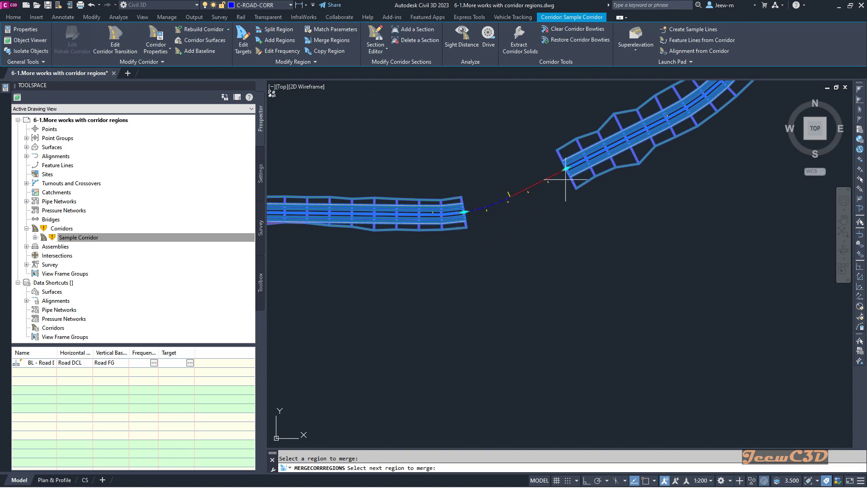
left_click(623, 159)
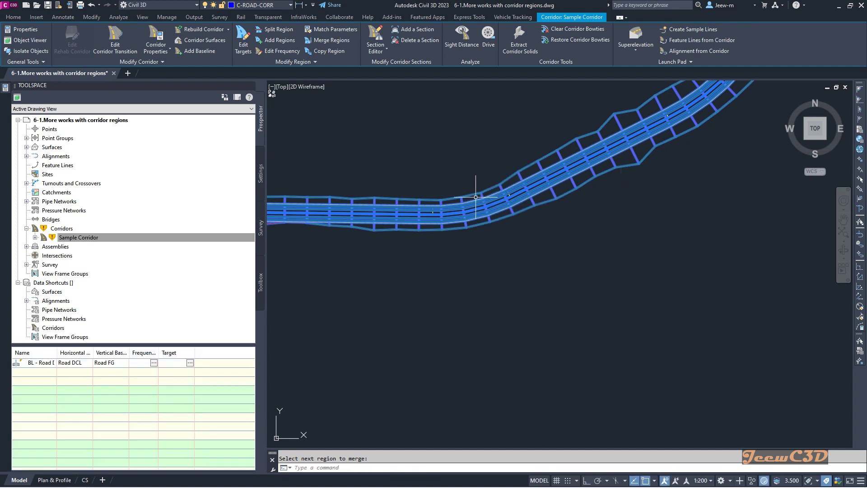
scroll(492, 239, "down", 2)
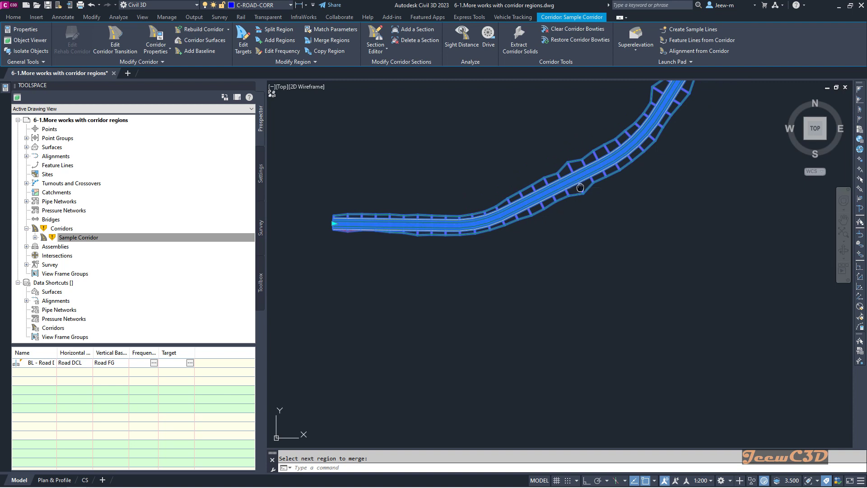
middle_click_drag(580, 188, 533, 241)
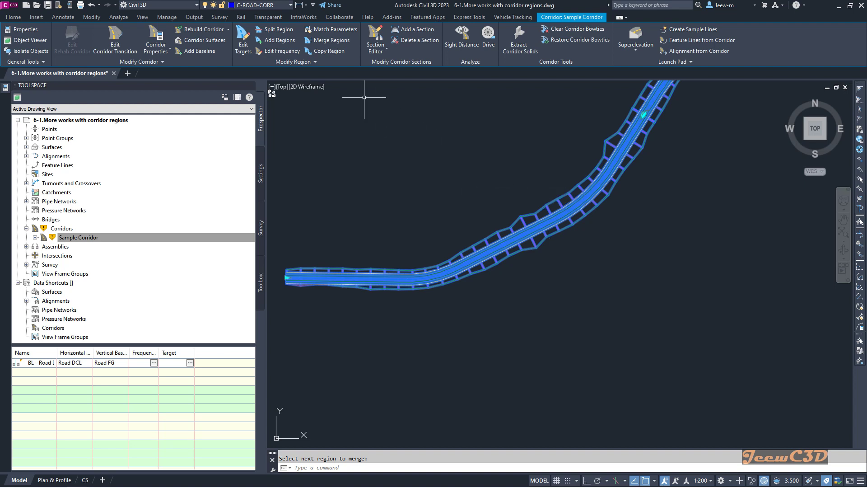
left_click(294, 64)
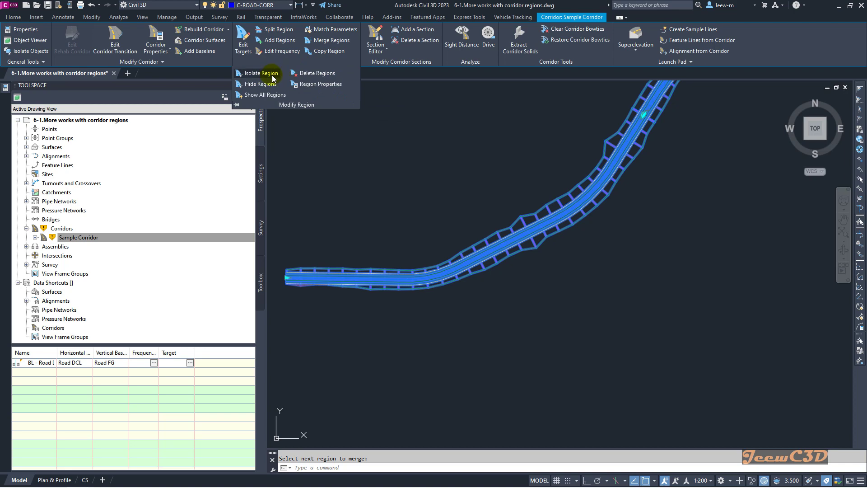
middle_click_drag(521, 165, 449, 218)
key("Escape")
key("Escape")
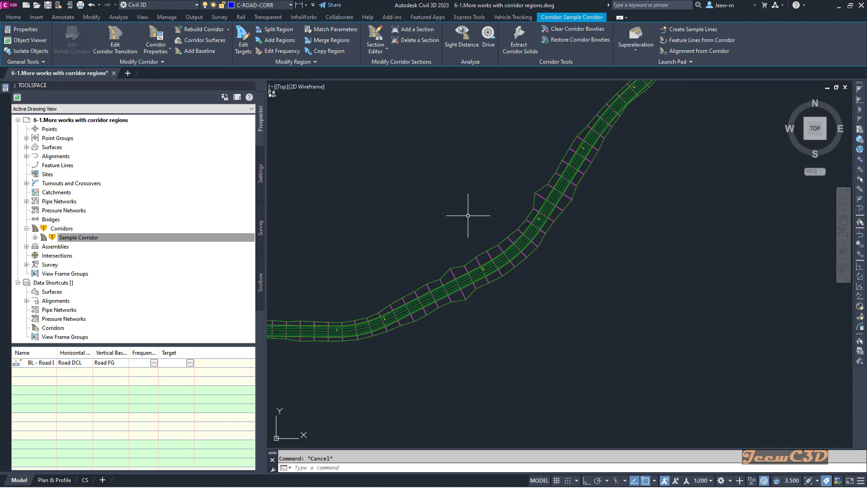
scroll(465, 213, "down", 2)
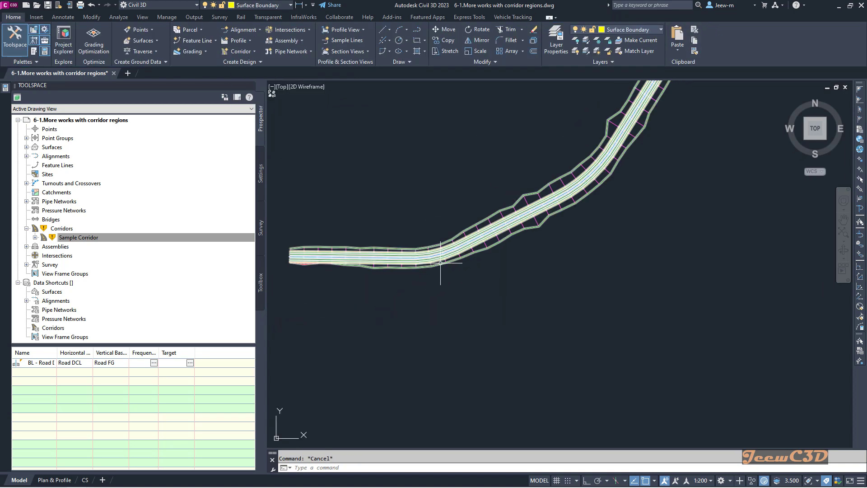
scroll(459, 257, "down", 2)
scroll(532, 208, "up", 2)
scroll(507, 236, "down", 2)
scroll(507, 235, "up", 4)
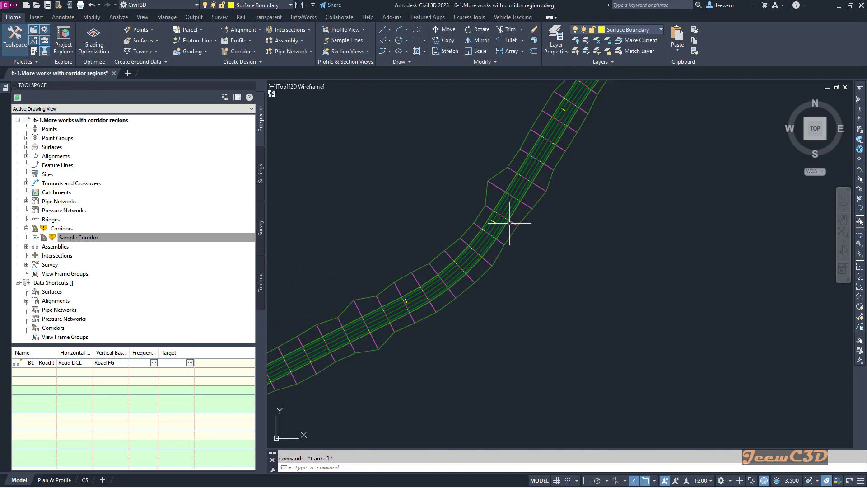
- Isolate the first corridor region, leaving the rest of the sample corridor hidden
left_click(511, 222)
scroll(511, 222, "down", 2)
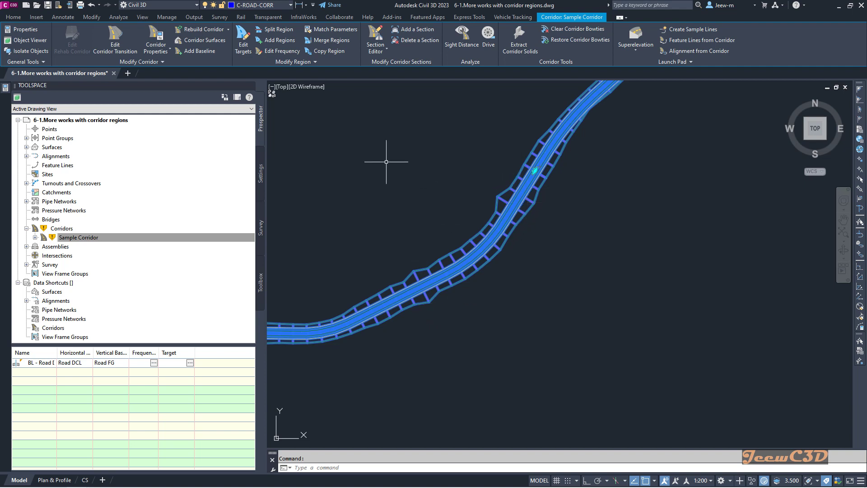
left_click(264, 61)
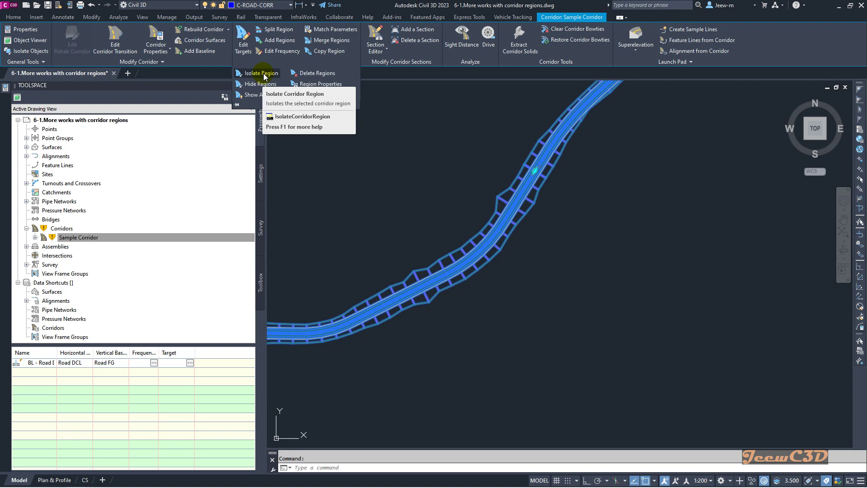
left_click(264, 73)
scroll(431, 218, "down", 2)
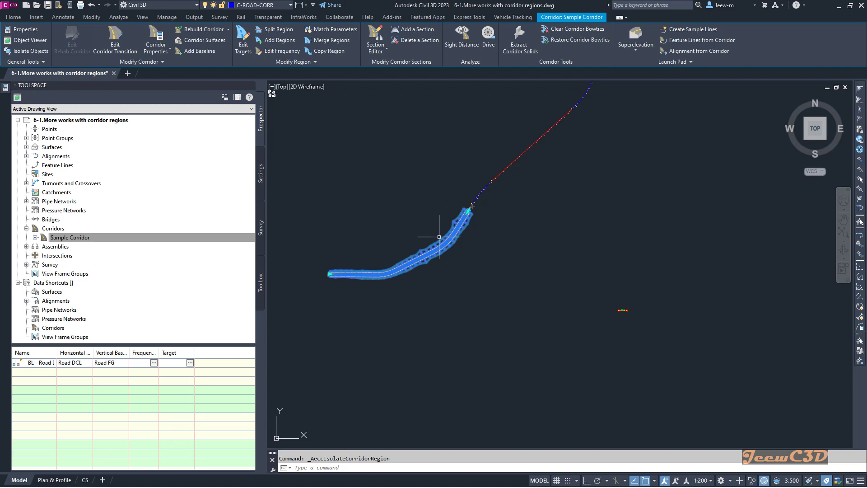
scroll(397, 213, "down", 2)
middle_click_drag(422, 169, 414, 193)
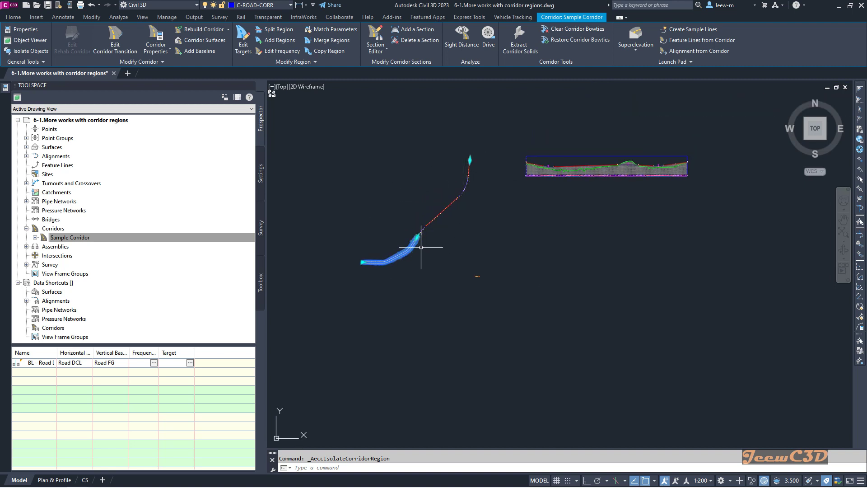
- Show all regions of the sample corridor again
left_click(293, 61)
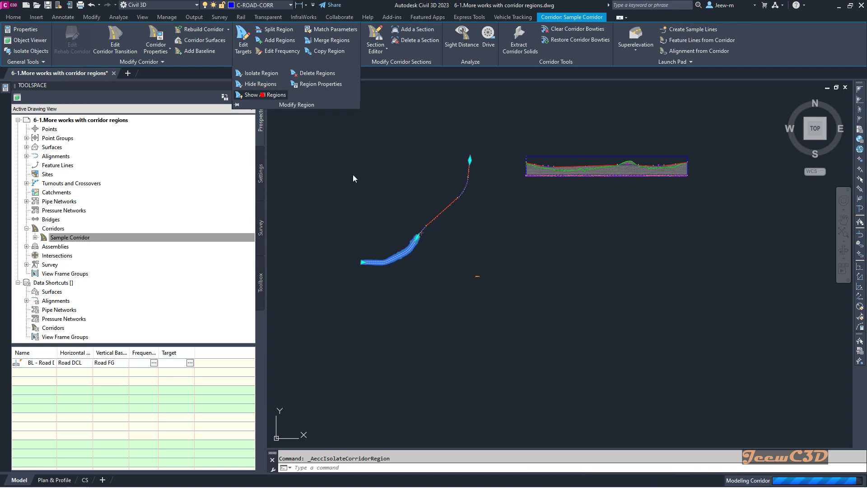
left_click(263, 95)
scroll(414, 239, "up", 4)
scroll(414, 226, "down", 2)
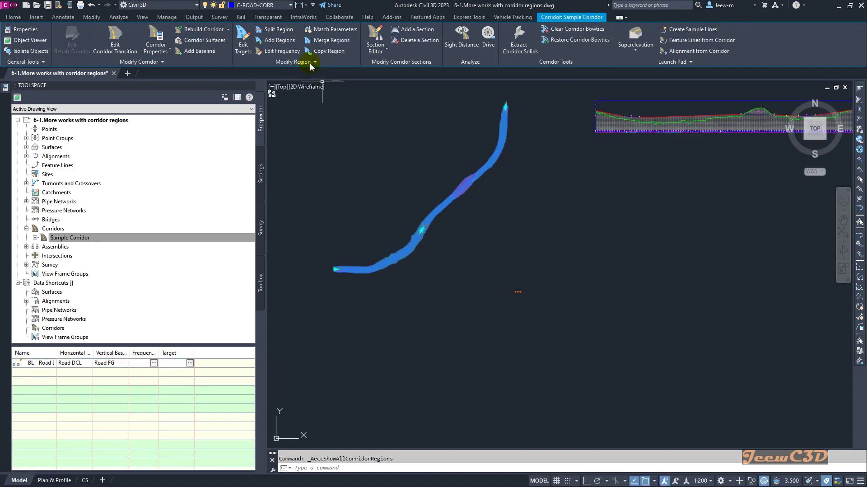
- Hide the corridor region that contains the deep cut, and restore the display of all regions
left_click(292, 63)
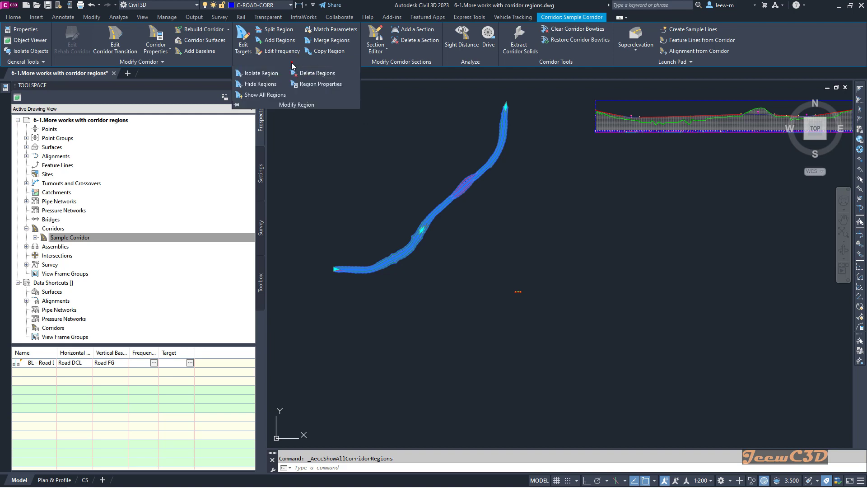
left_click(253, 84)
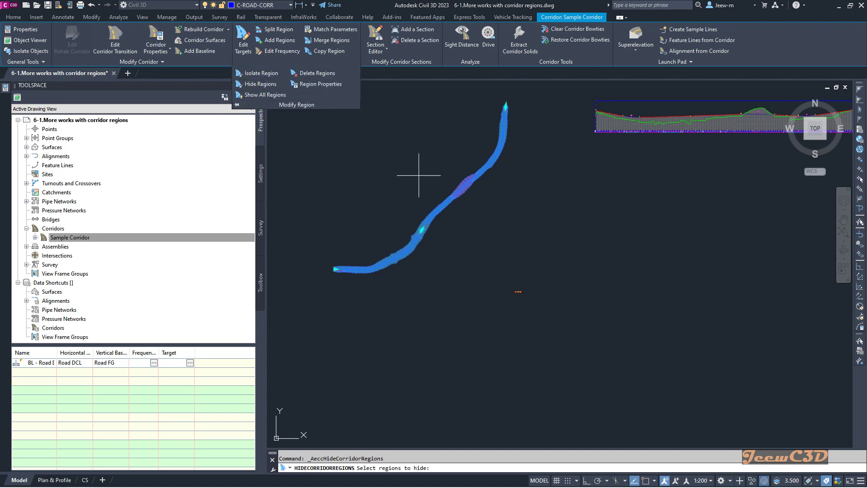
scroll(470, 185, "up", 5)
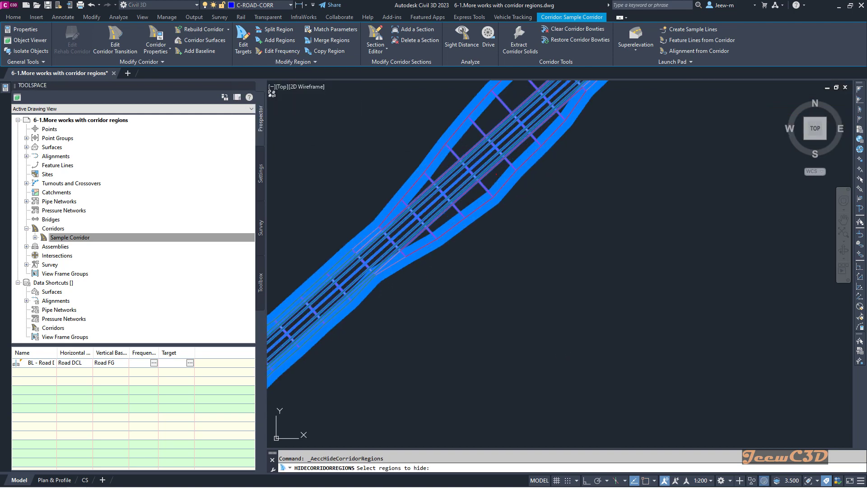
scroll(496, 174, "up", 2)
scroll(489, 181, "down", 1)
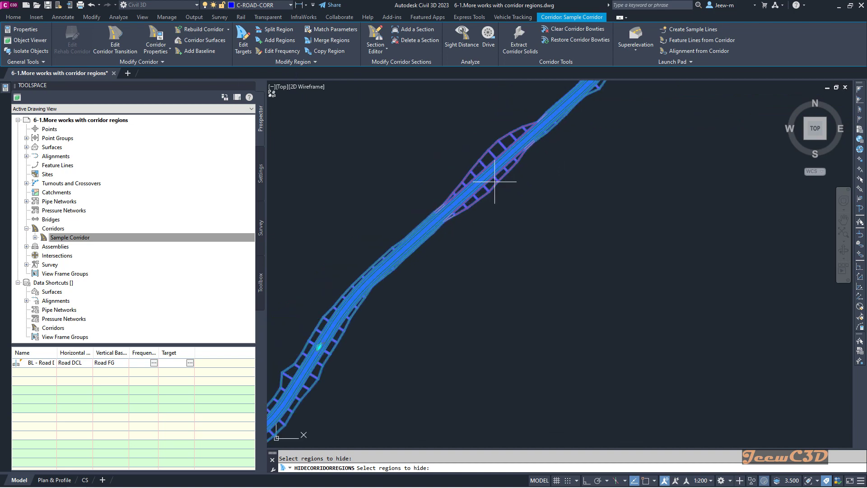
left_click(489, 183)
key("Return")
scroll(489, 183, "down", 8)
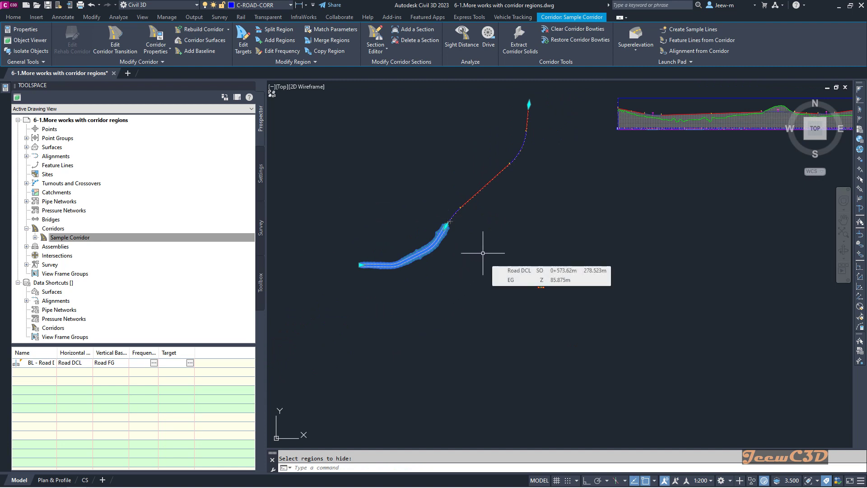
left_click(294, 62)
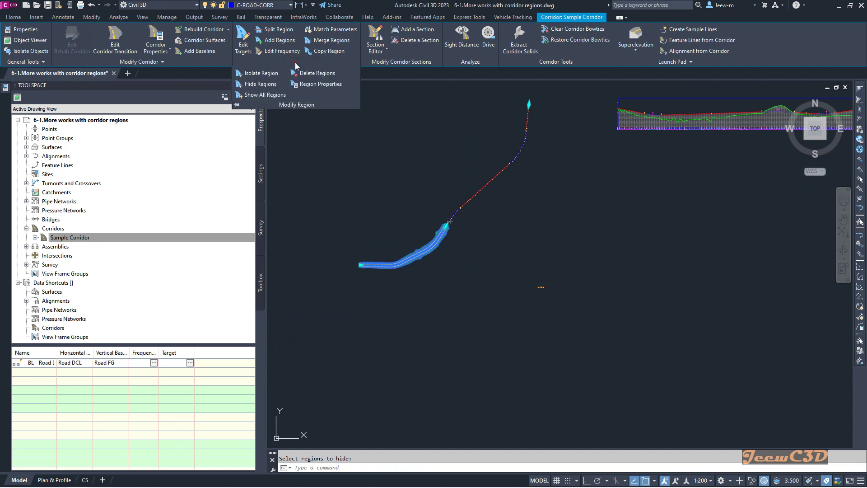
left_click(265, 96)
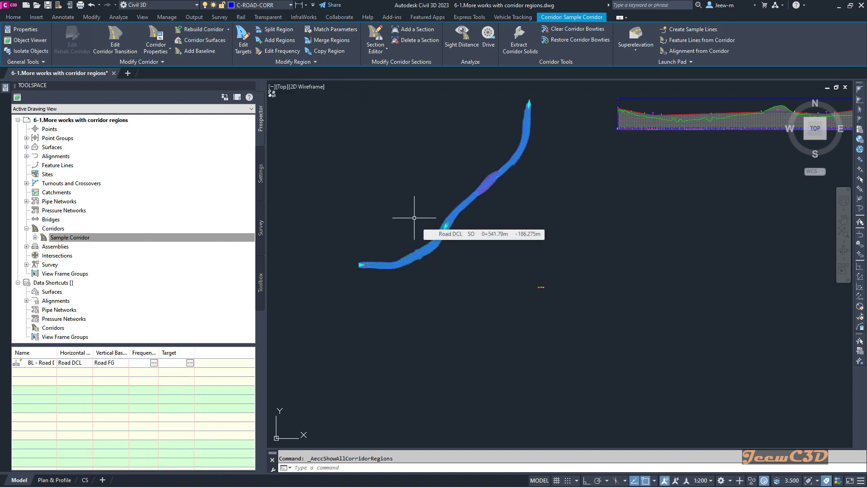
- Open the Corridor Region Properties of the sample corridor's first region
left_click(293, 61)
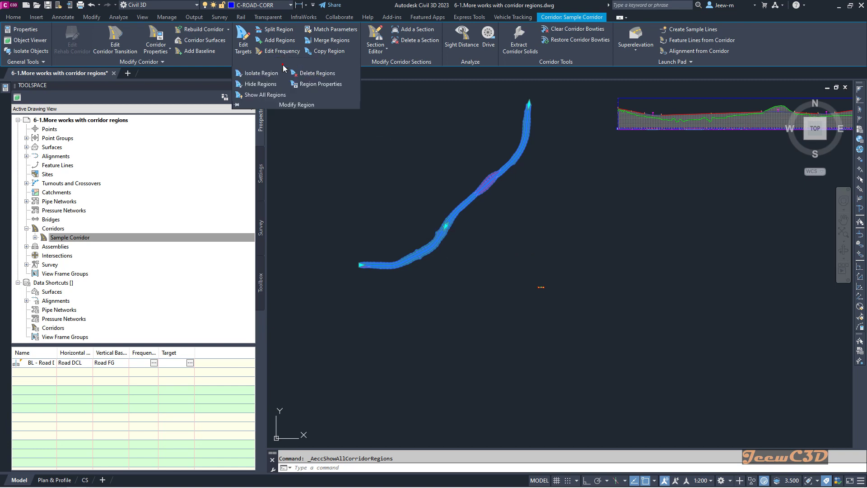
left_click(319, 85)
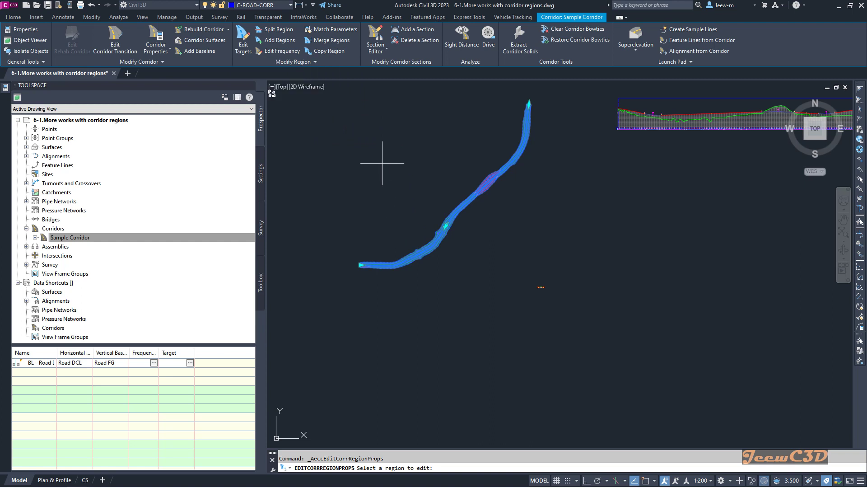
left_click(308, 62)
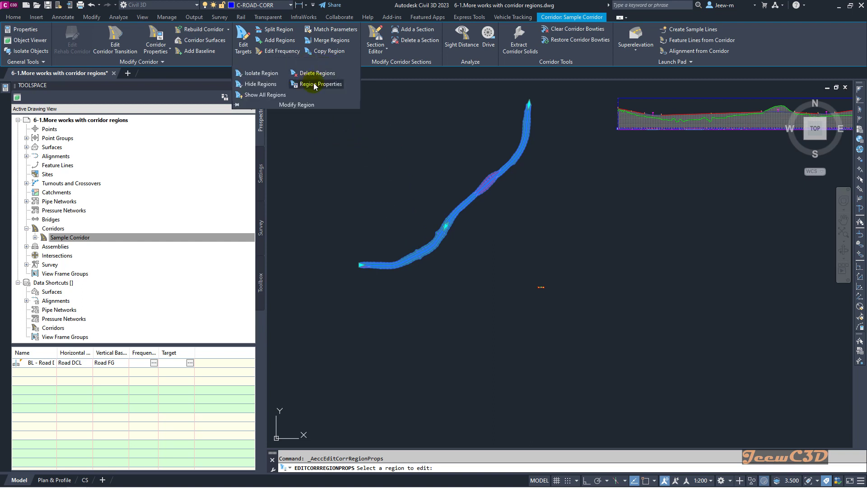
scroll(451, 174, "up", 6)
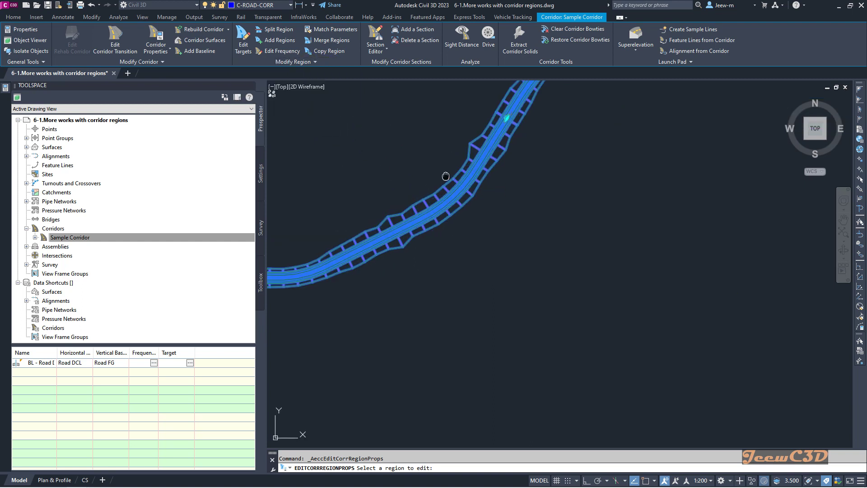
scroll(393, 244, "up", 5)
left_click(409, 204)
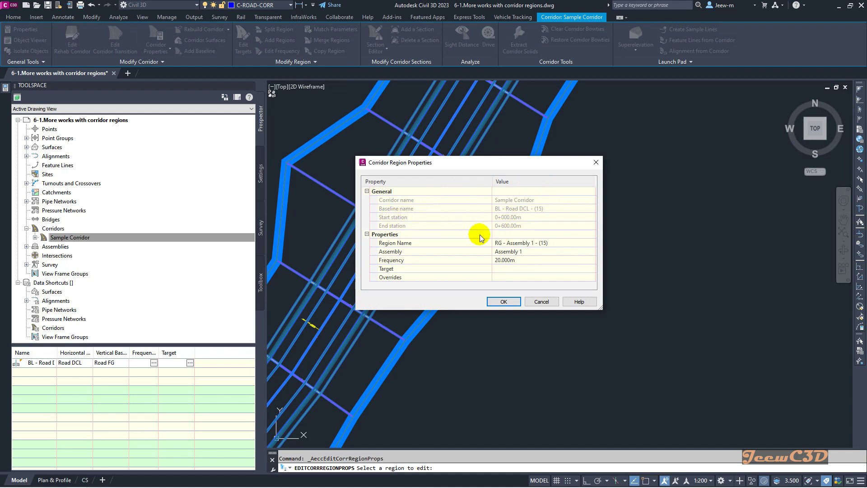
- Review the region name, assembly and frequency entries in the region's properties
left_click(535, 246)
left_click(538, 246)
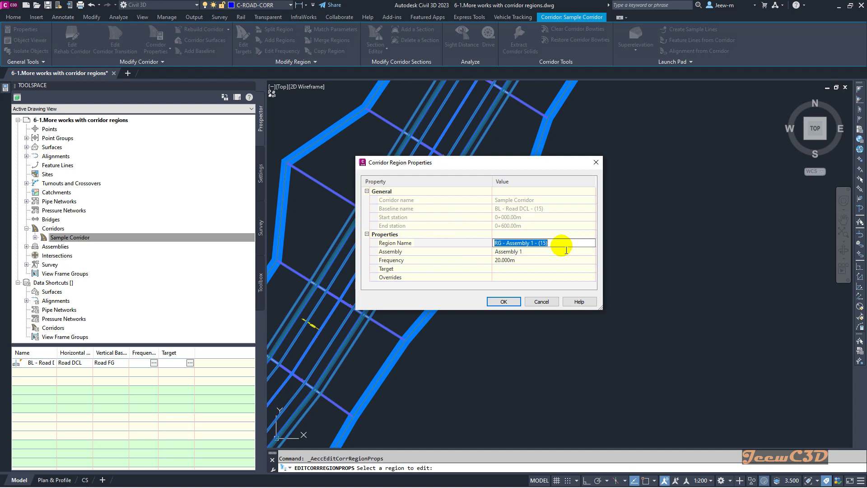
left_click(528, 253)
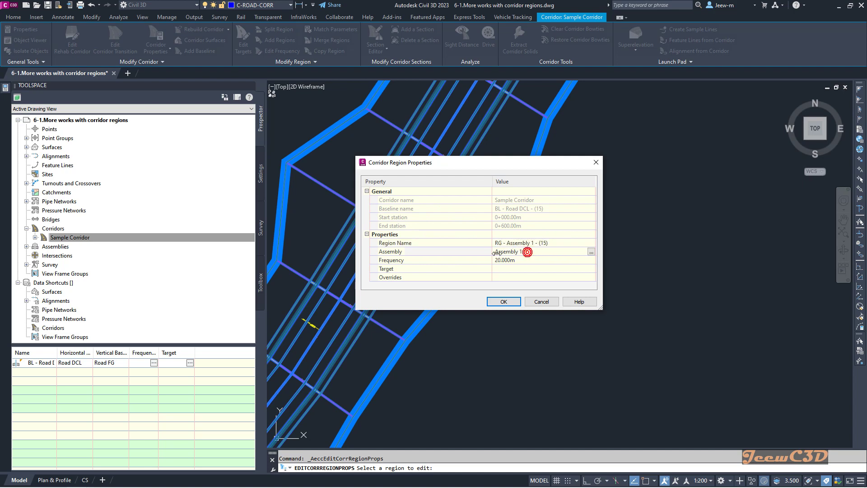
left_click(520, 263)
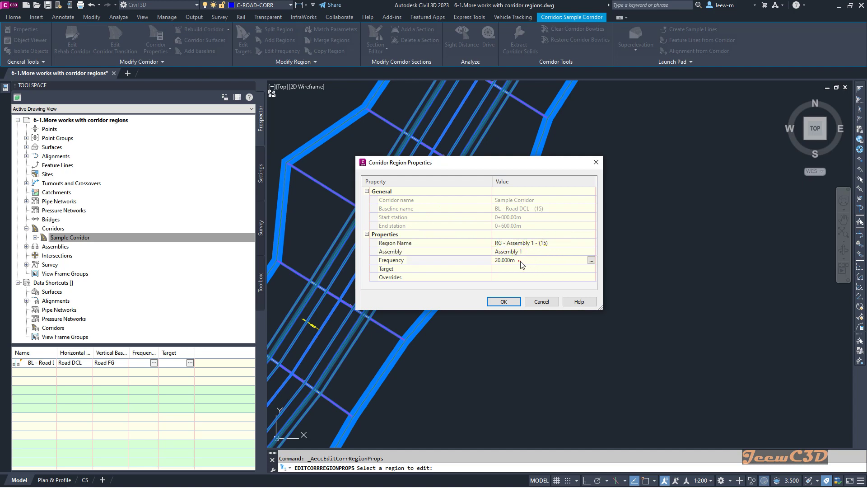
left_click(591, 261)
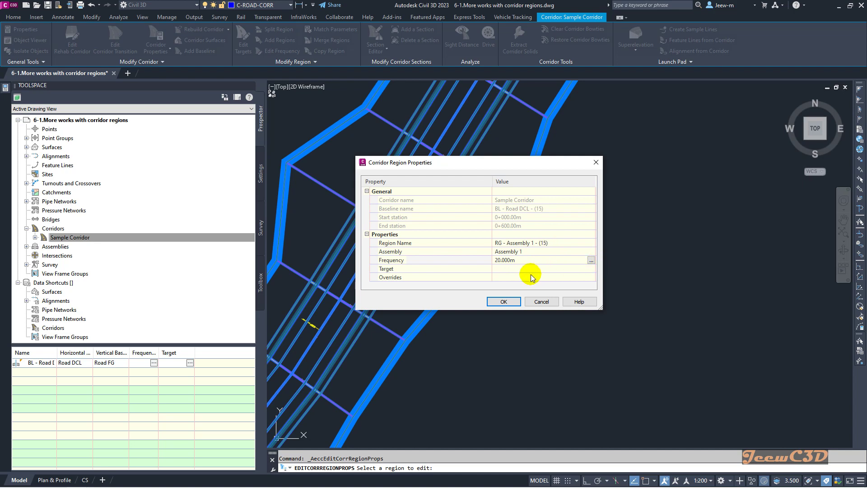
- Inspect the region's target mapping, and accept both the mapping and the region properties as they are
left_click(502, 270)
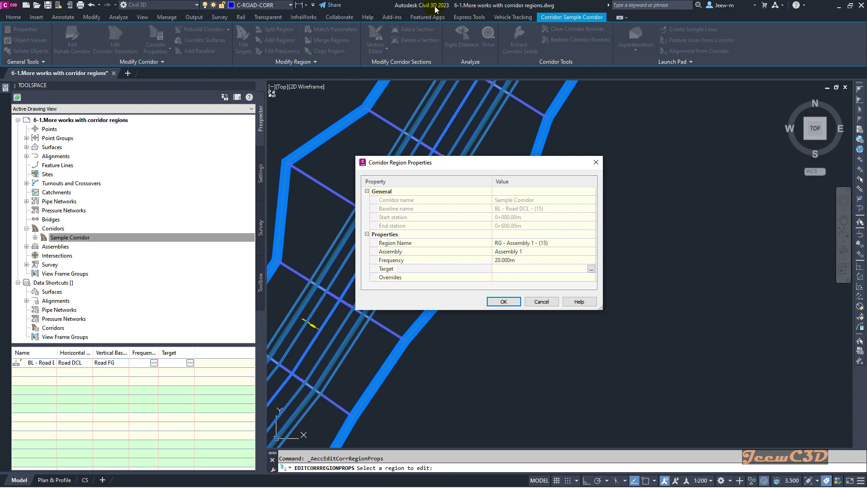
left_click(386, 270)
left_click(470, 268)
left_click(590, 268)
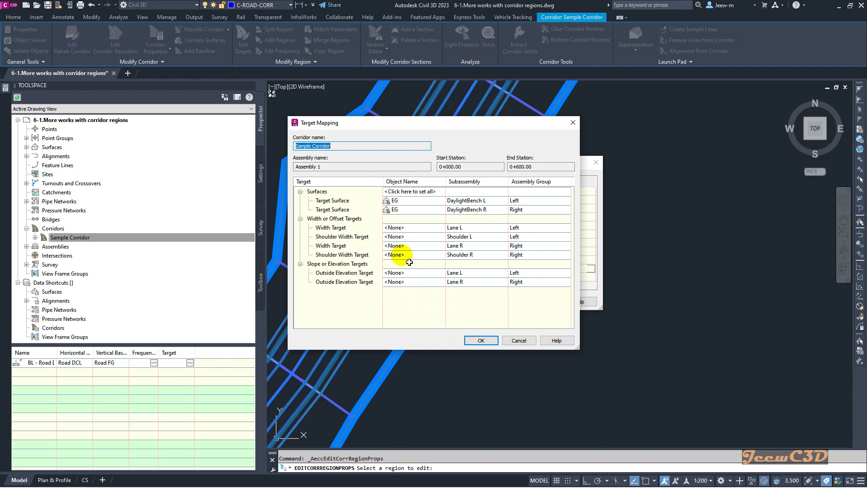
left_click(479, 340)
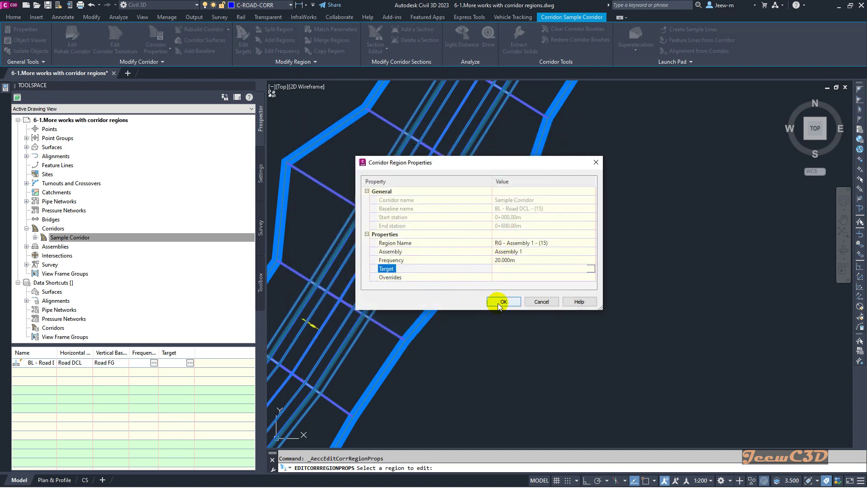
left_click(501, 303)
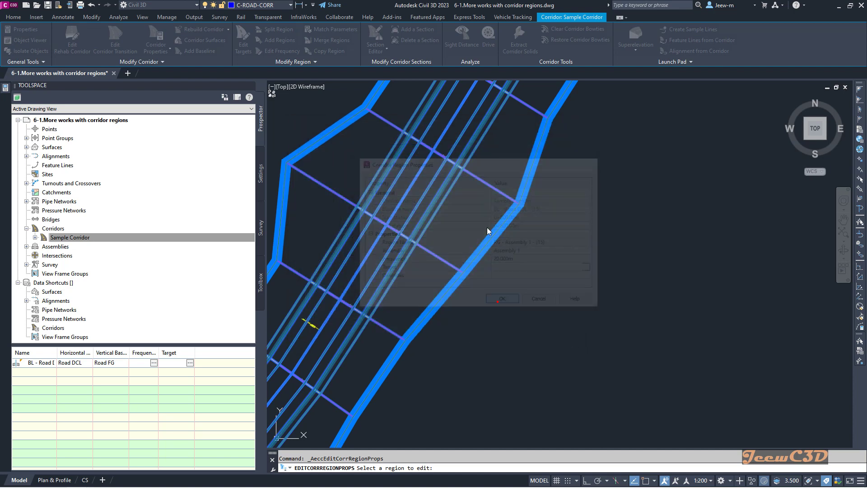